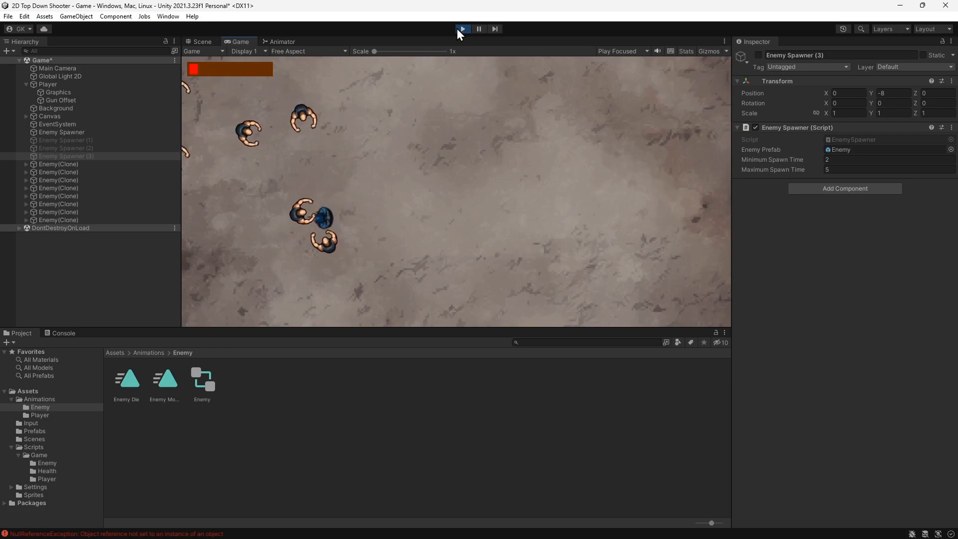
# Step: Playtest the running game by moving the player around the arena and shooting at the approaching enemies
pyautogui.press('d')
pyautogui.press('w')
pyautogui.press('a')
pyautogui.press('space')
pyautogui.press('space')
pyautogui.press('space')
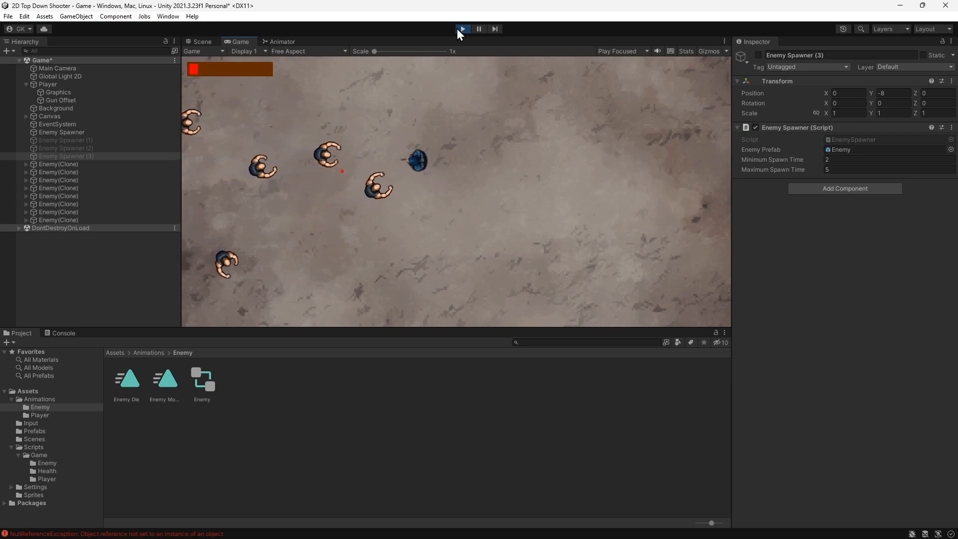
pyautogui.press('s')
pyautogui.press('a')
pyautogui.press('w')
pyautogui.press('d')
pyautogui.press('space')
pyautogui.press('space')
pyautogui.press('d')
pyautogui.press('space')
pyautogui.press('a')
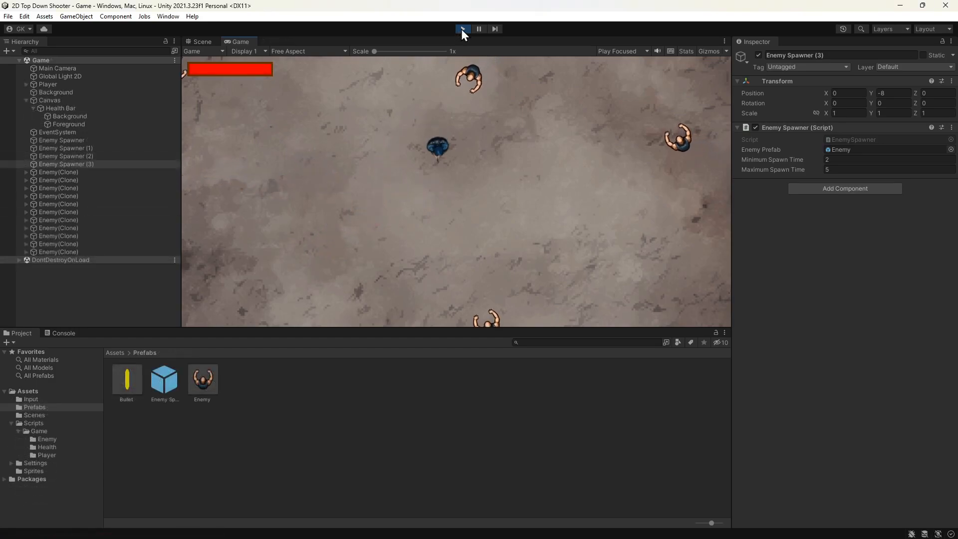
# Step: Playtest the game with all four enemy spawners active, dodging and shooting the enemies, and exit play mode
pyautogui.press('s')
pyautogui.press('d')
pyautogui.press('w')
pyautogui.press('a')
pyautogui.press('s')
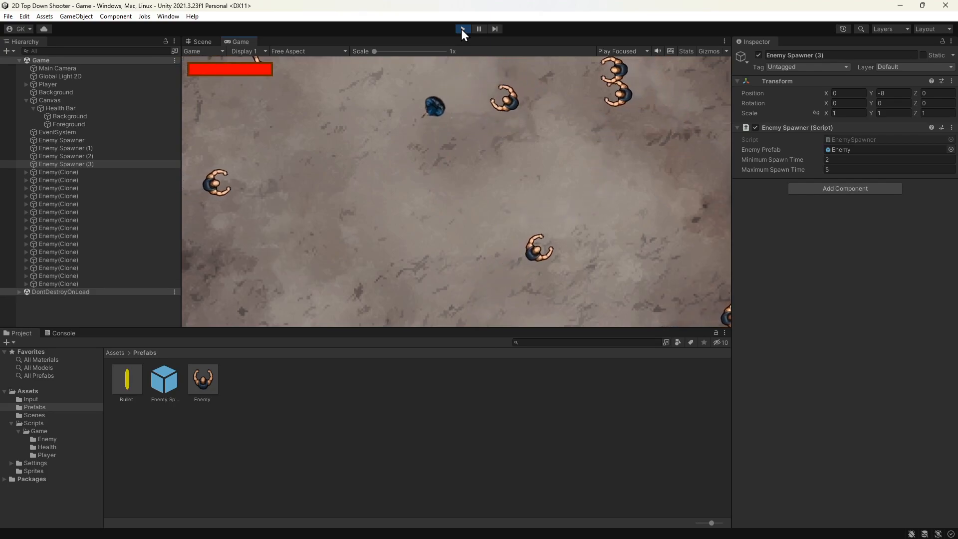
pyautogui.press('d')
pyautogui.press('s')
pyautogui.press('d')
pyautogui.press('w')
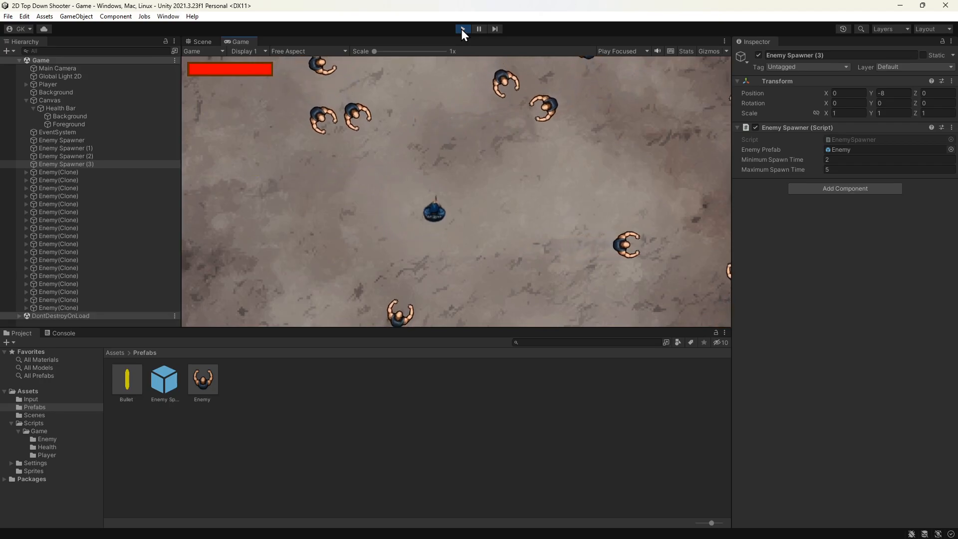
pyautogui.press('a')
pyautogui.press('s')
pyautogui.press('s')
pyautogui.press('d')
pyautogui.press('space')
pyautogui.press('d')
pyautogui.press('space')
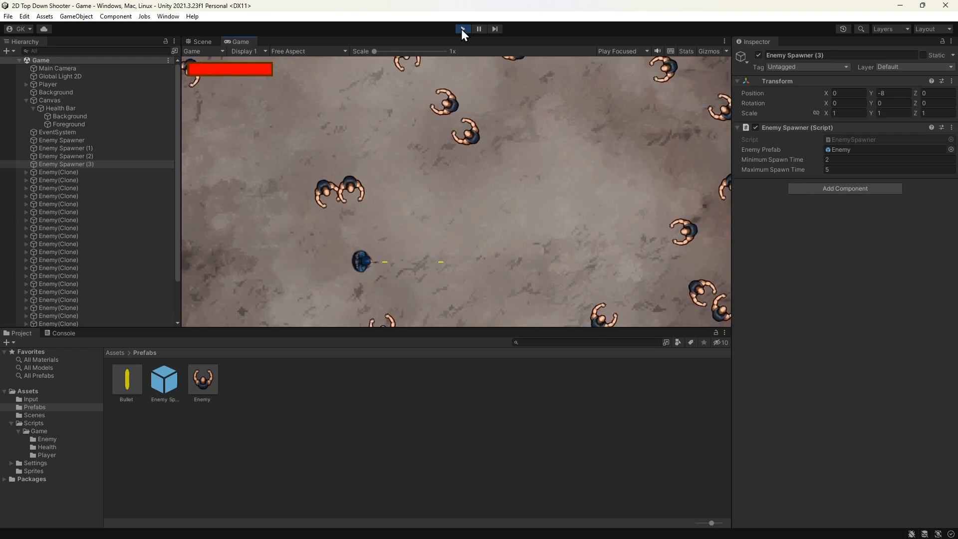
pyautogui.press('d')
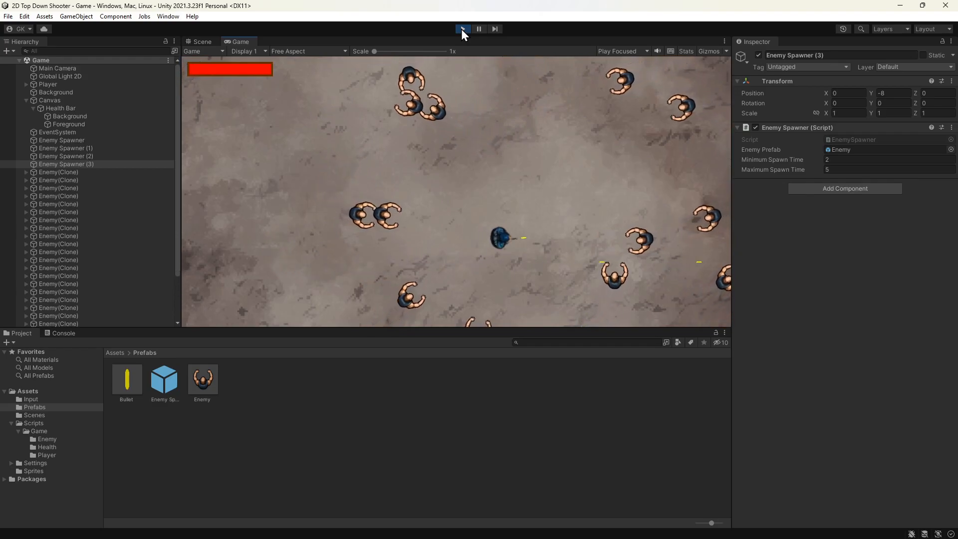
pyautogui.press('w')
pyautogui.press('space')
pyautogui.press('d')
pyautogui.press('w')
pyautogui.press('space')
pyautogui.press('w')
pyautogui.press('a')
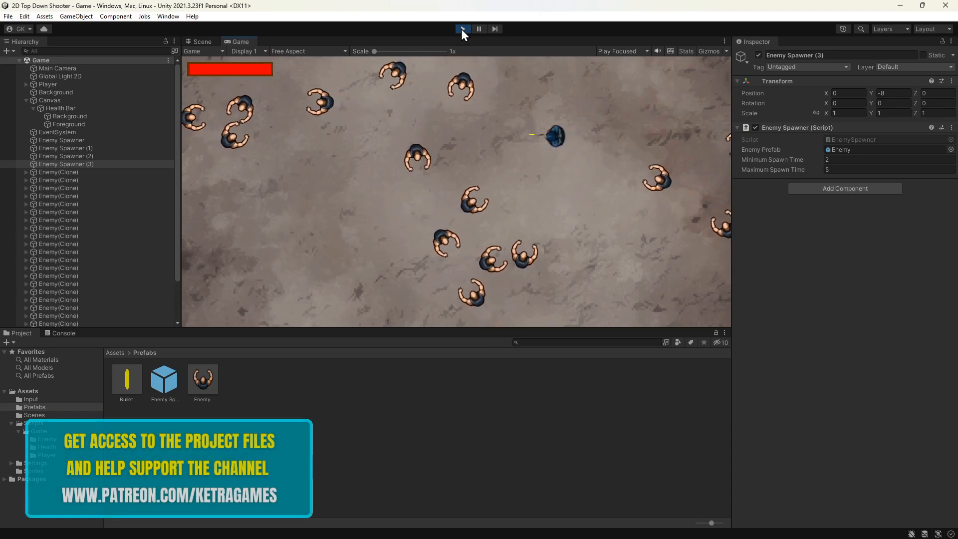
pyautogui.press('space')
pyautogui.press('w')
pyautogui.press('a')
pyautogui.press('space')
pyautogui.press('a')
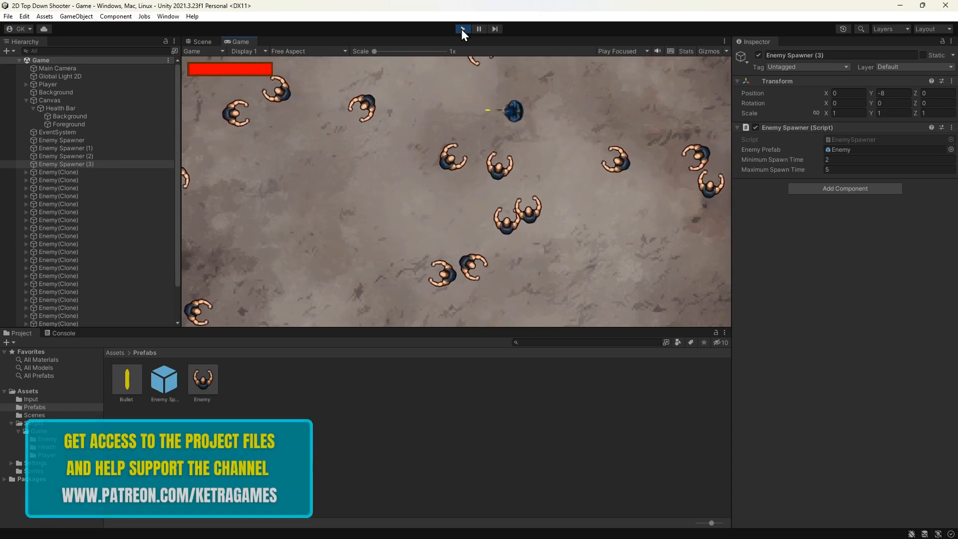
pyautogui.press('space')
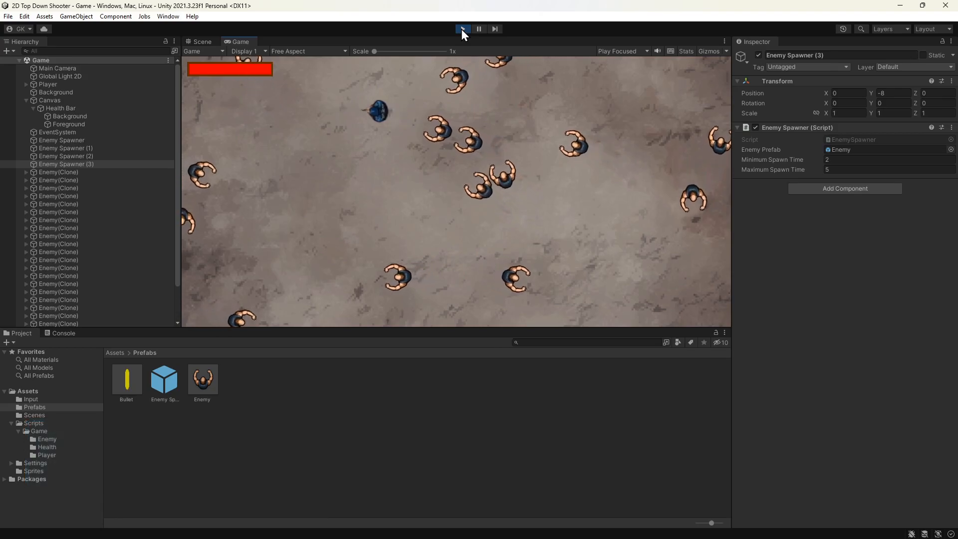
pyautogui.click(462, 29)
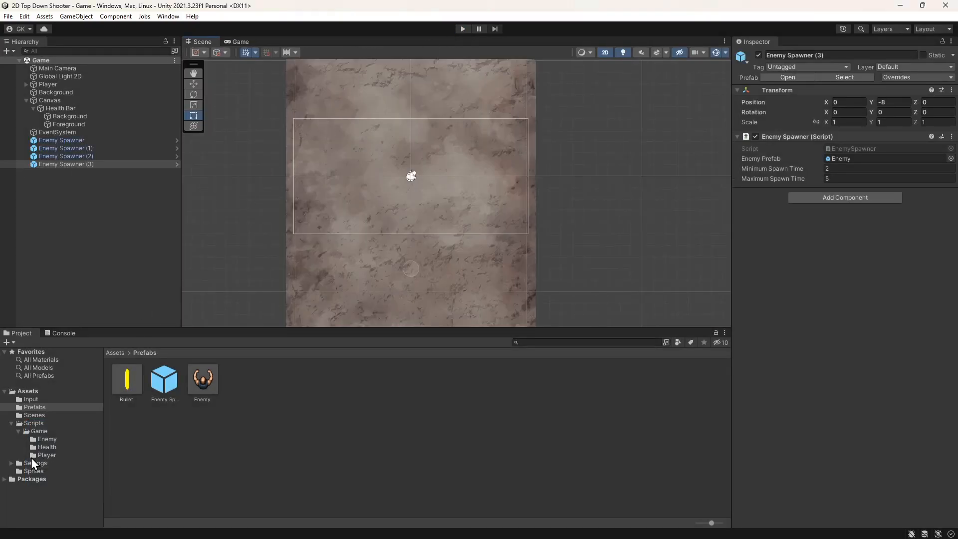
# Step: Examine how the zombiebasic sprite sheet is sliced in the Sprite Editor and close the editor
pyautogui.click(30, 470)
pyautogui.click(197, 384)
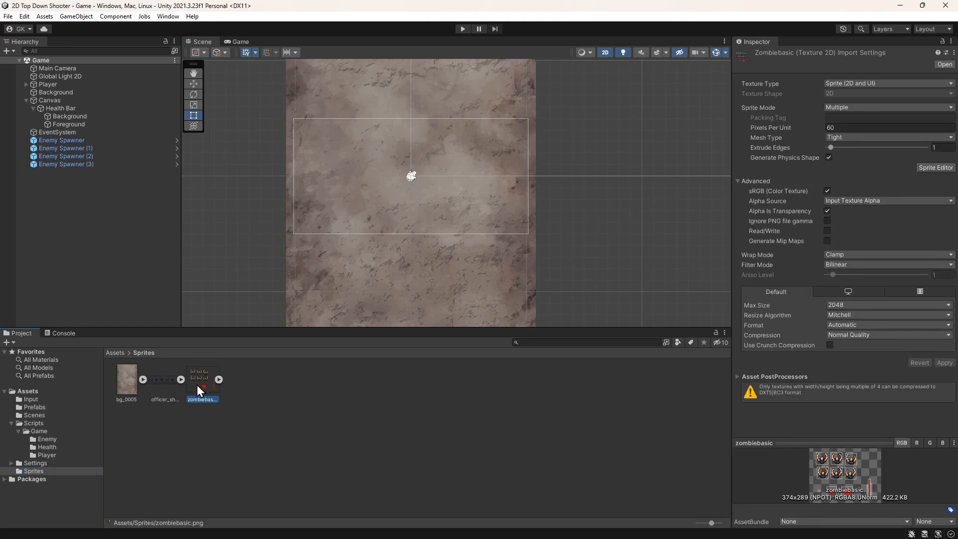
pyautogui.click(933, 168)
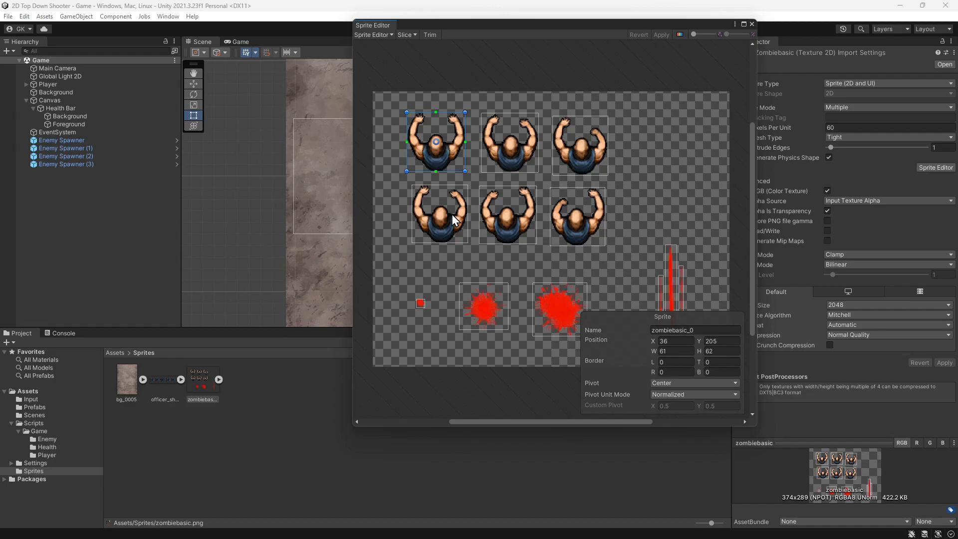
pyautogui.click(751, 25)
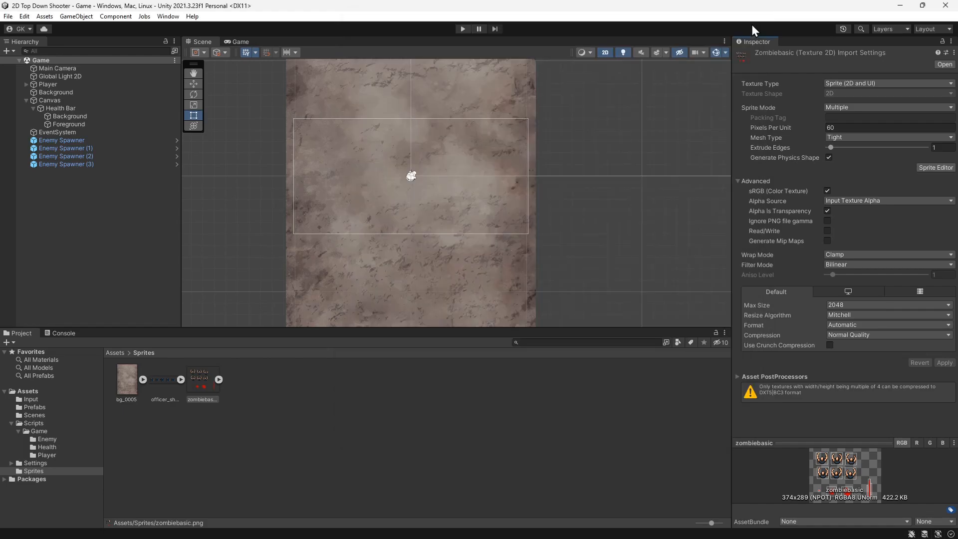
# Step: Open the Enemy prefab for editing and bring up the Animation window
pyautogui.click(19, 406)
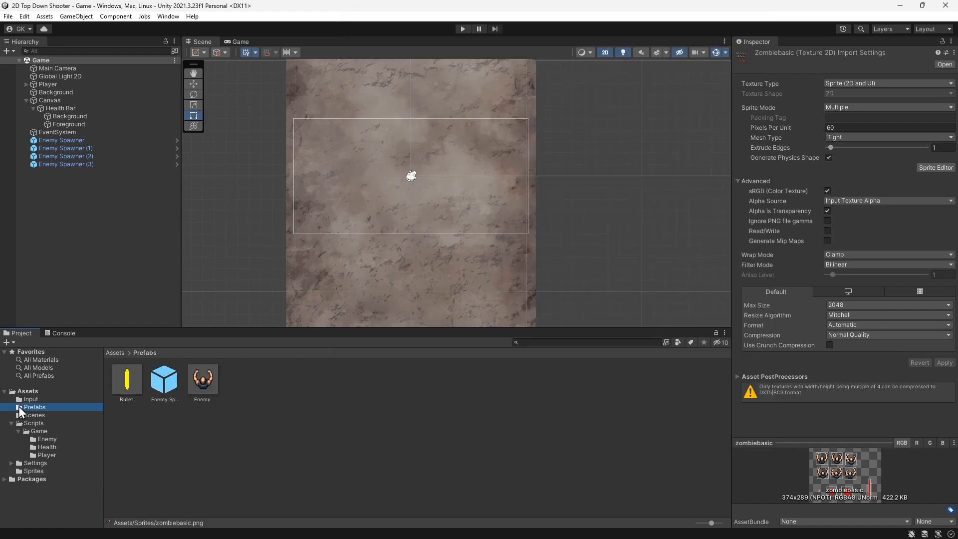
pyautogui.doubleClick(192, 382)
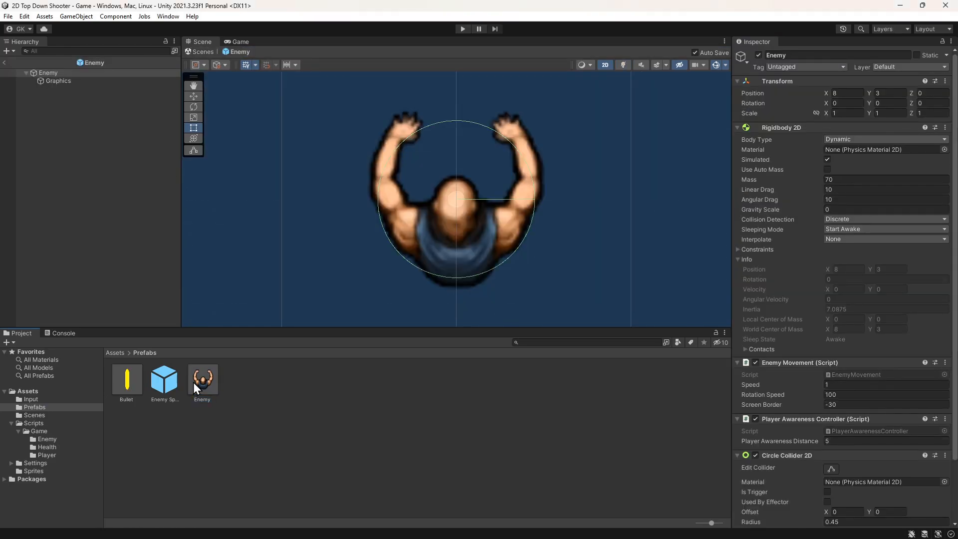
pyautogui.click(165, 16)
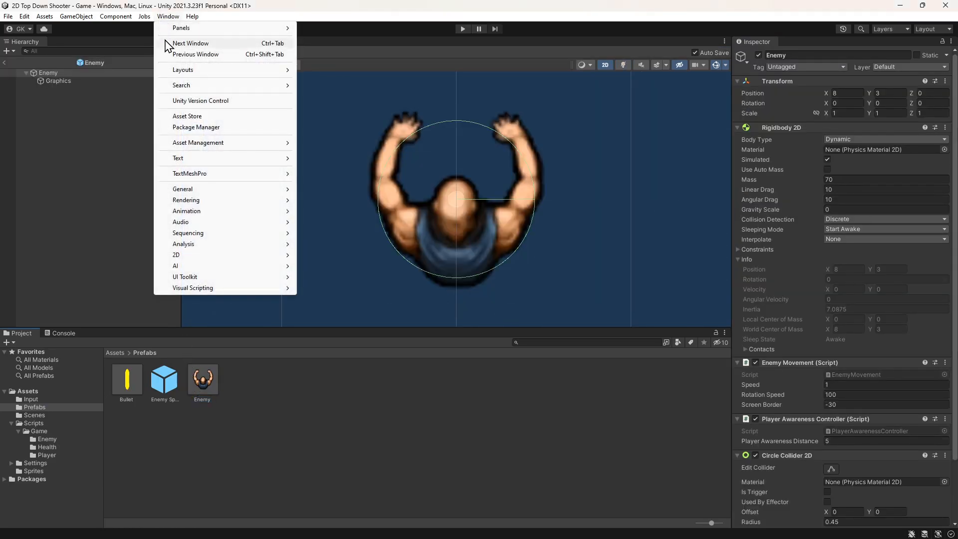
pyautogui.moveTo(199, 211)
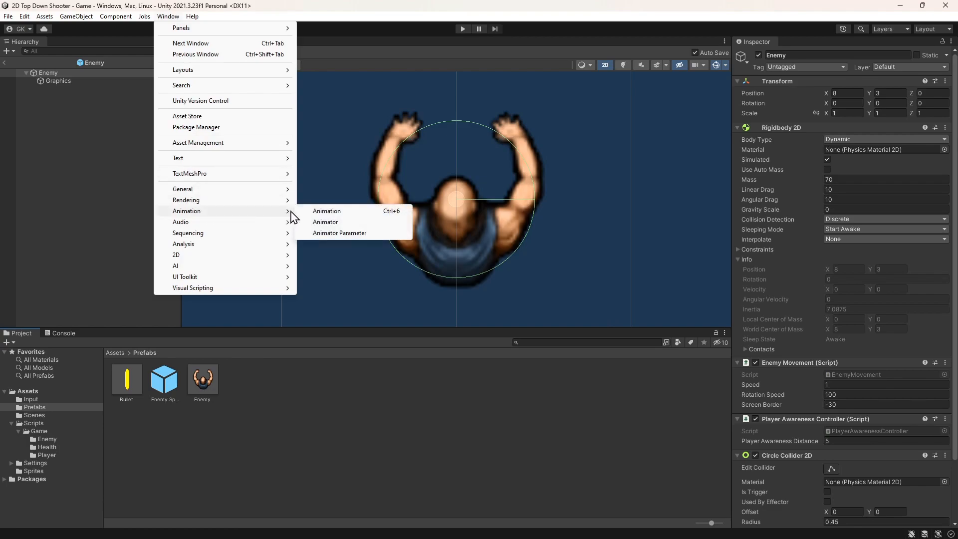
pyautogui.click(324, 211)
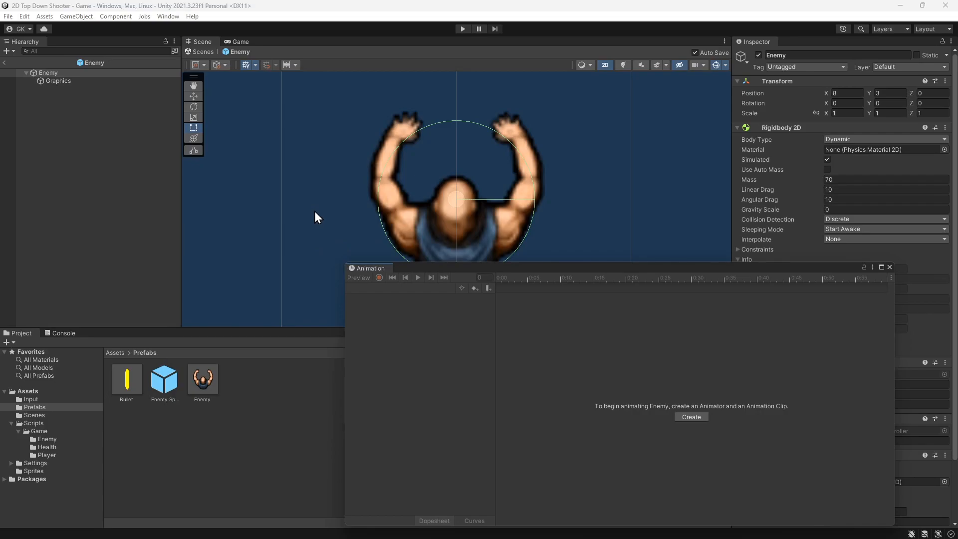
# Step: Start creating an animation clip for Enemy and make a folder named Animations inside Assets to hold it
pyautogui.click(684, 416)
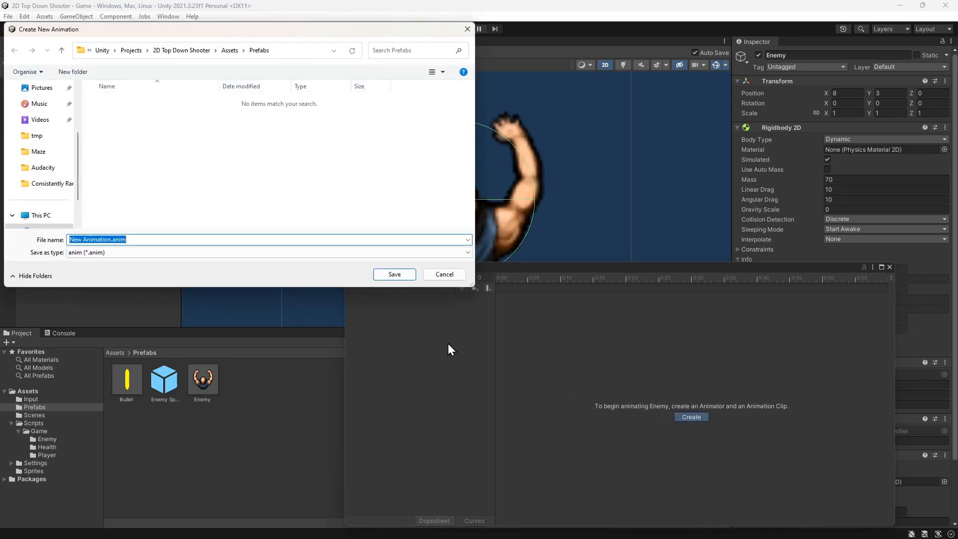
pyautogui.click(230, 50)
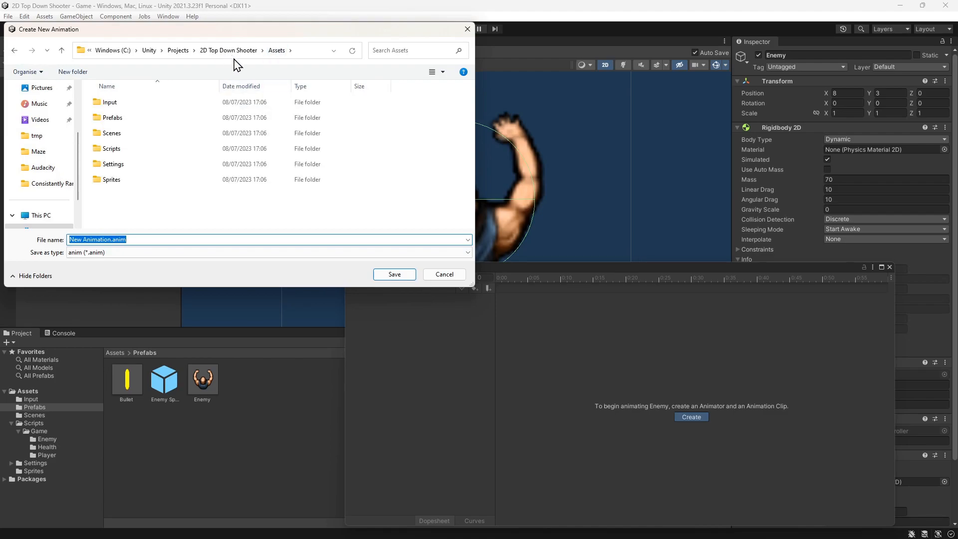
pyautogui.rightClick(341, 208)
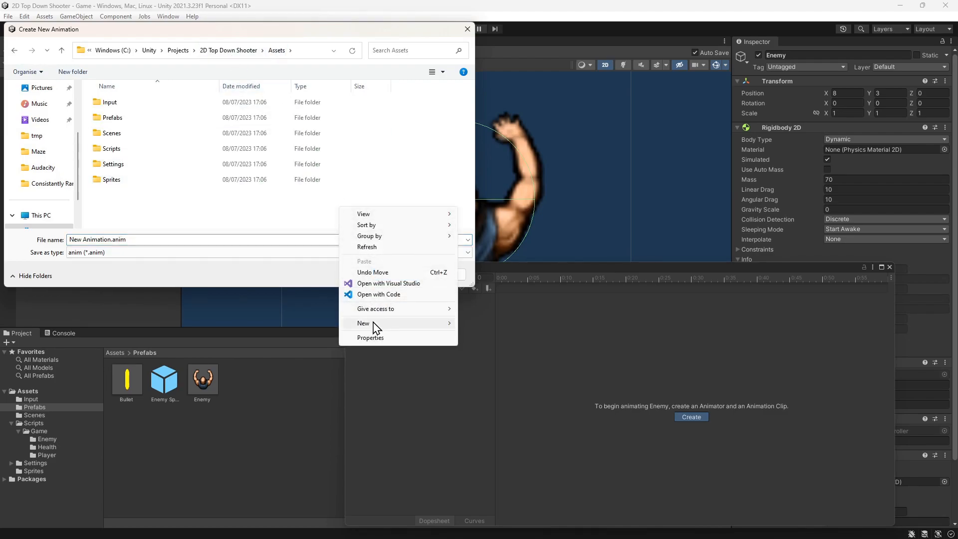
pyautogui.moveTo(413, 328)
pyautogui.click(468, 324)
pyautogui.write('Animations')
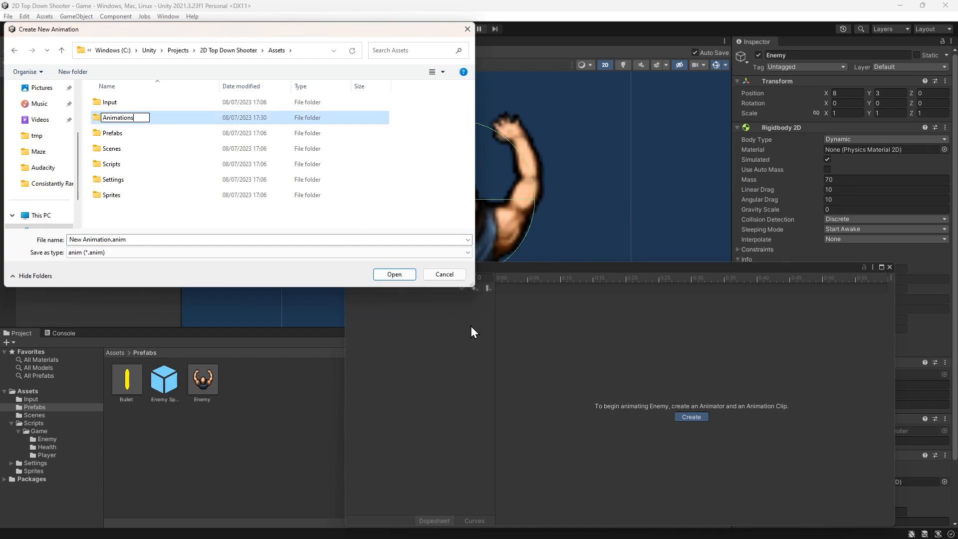
pyautogui.press('Return')
pyautogui.press('Return')
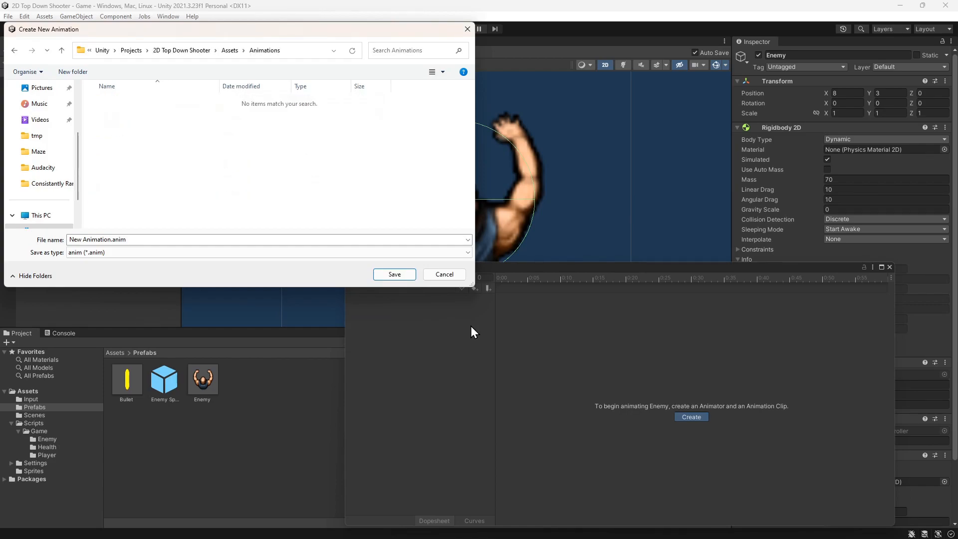
# Step: Create a subfolder named Enemy inside the Animations folder
pyautogui.rightClick(277, 171)
pyautogui.moveTo(308, 293)
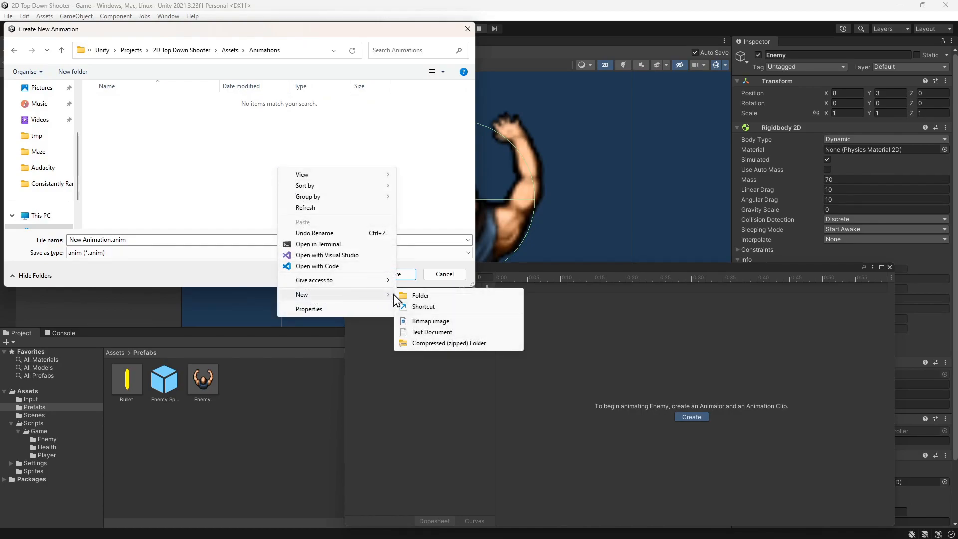
pyautogui.click(405, 297)
pyautogui.write('Enemy')
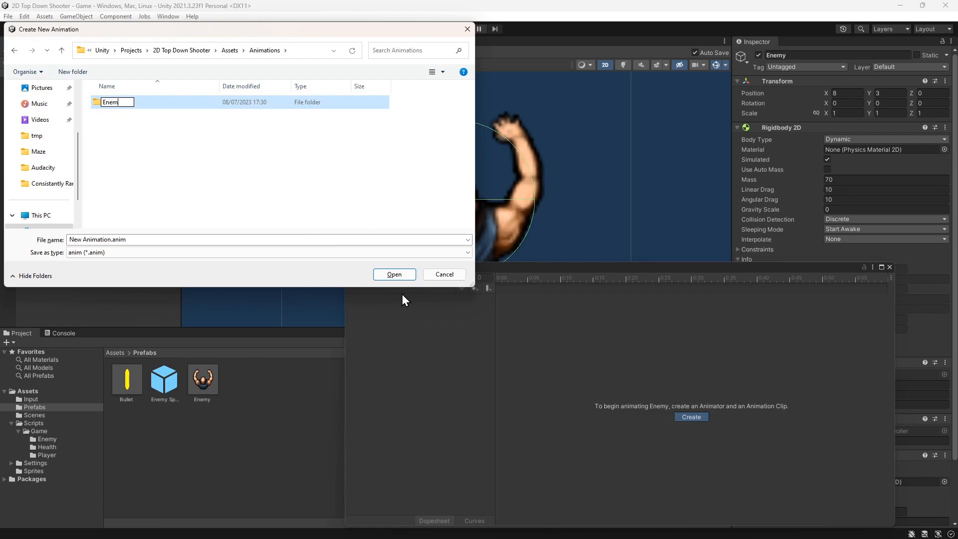
pyautogui.press('Return')
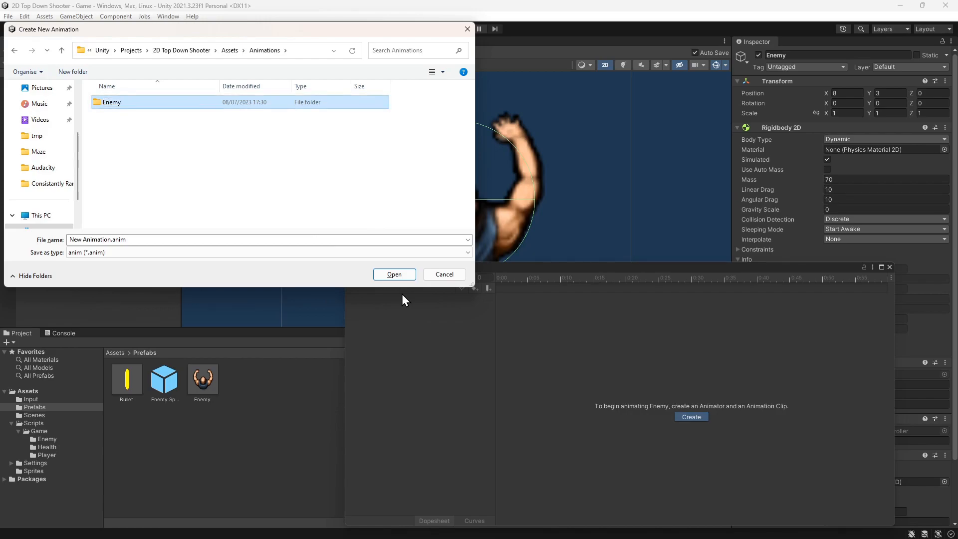
# Step: Save the new animation clip in the Animations/Enemy folder as Enemy Move
pyautogui.press('Return')
pyautogui.tripleClick(346, 240)
pyautogui.write('Enemy Move')
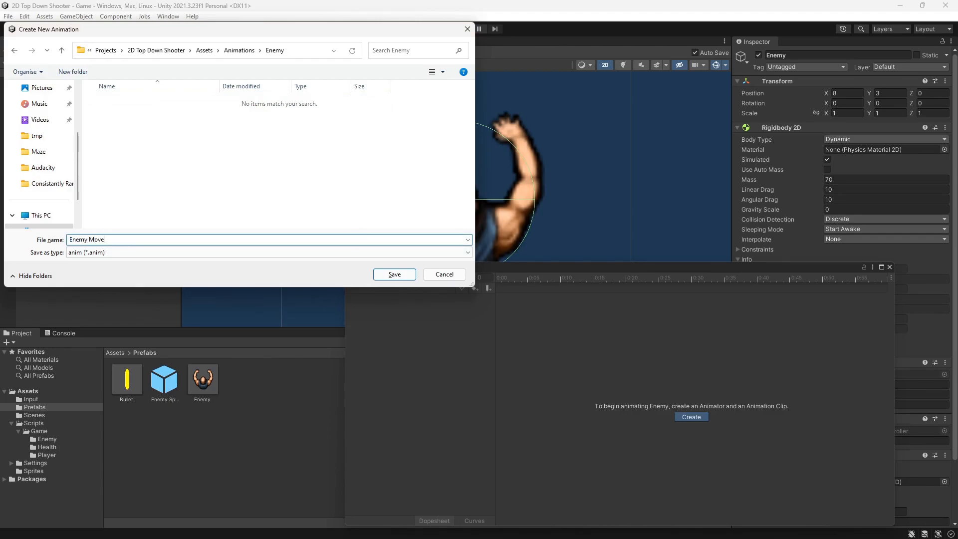
pyautogui.click(394, 275)
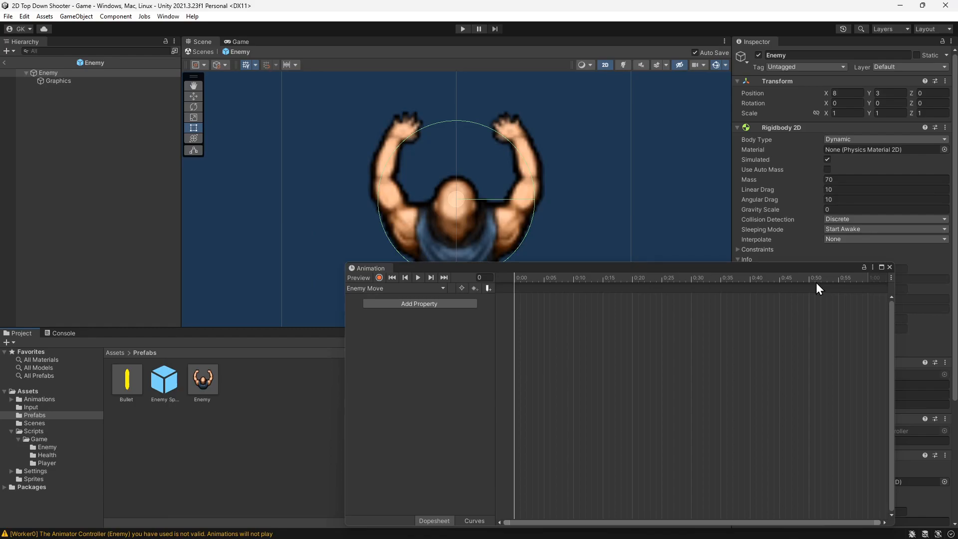
# Step: Add the Sprite property of the Graphics object's Sprite Renderer to the Enemy Move clip
pyautogui.click(427, 304)
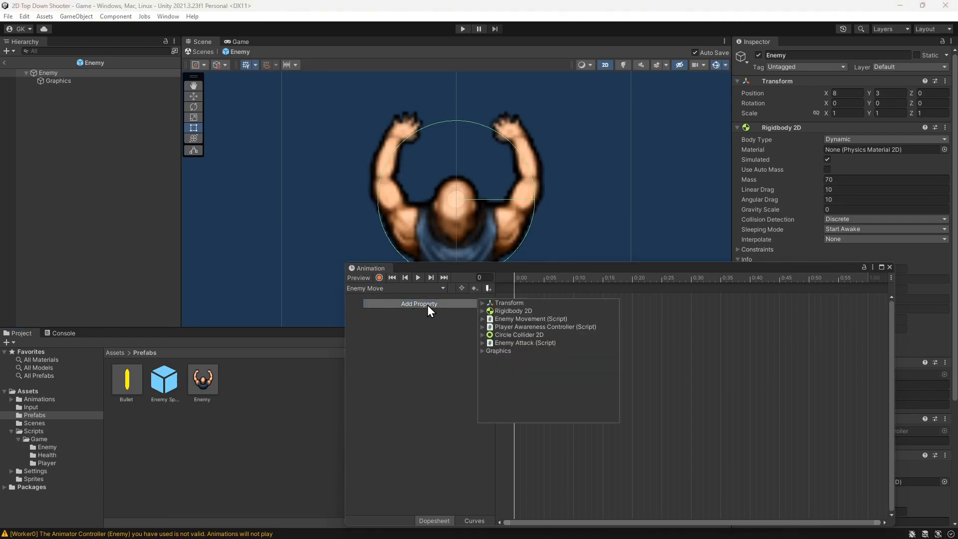
pyautogui.click(481, 351)
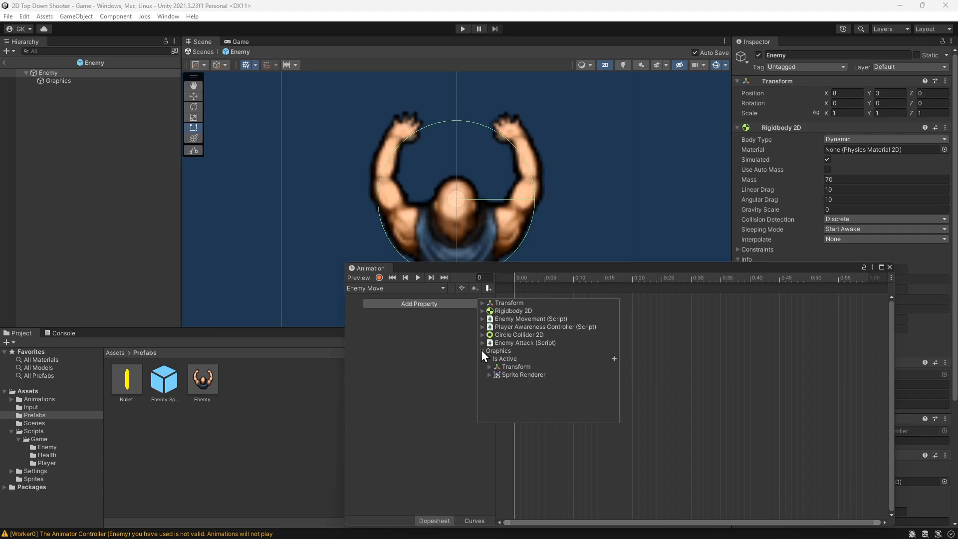
pyautogui.click(488, 375)
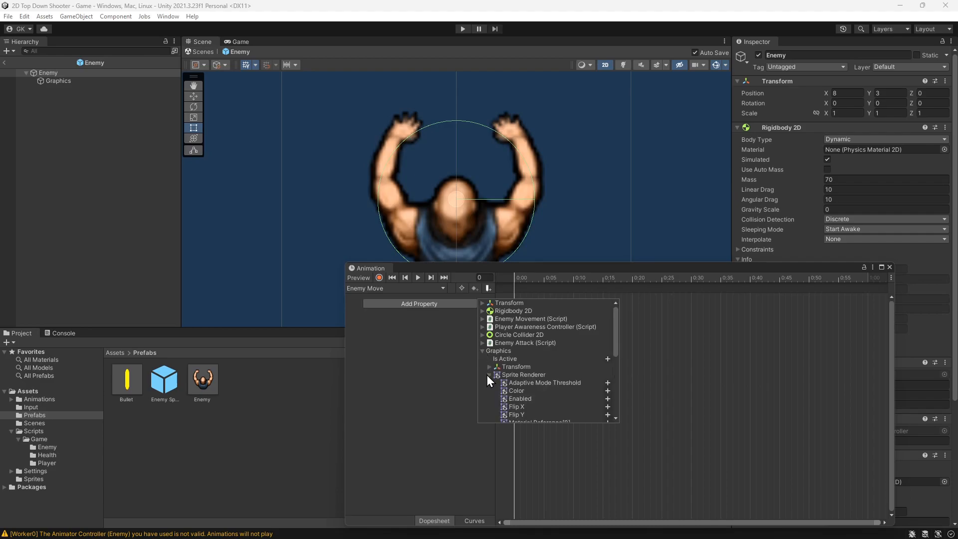
pyautogui.scroll(-5, 495, 381)
pyautogui.scroll(-3, 495, 381)
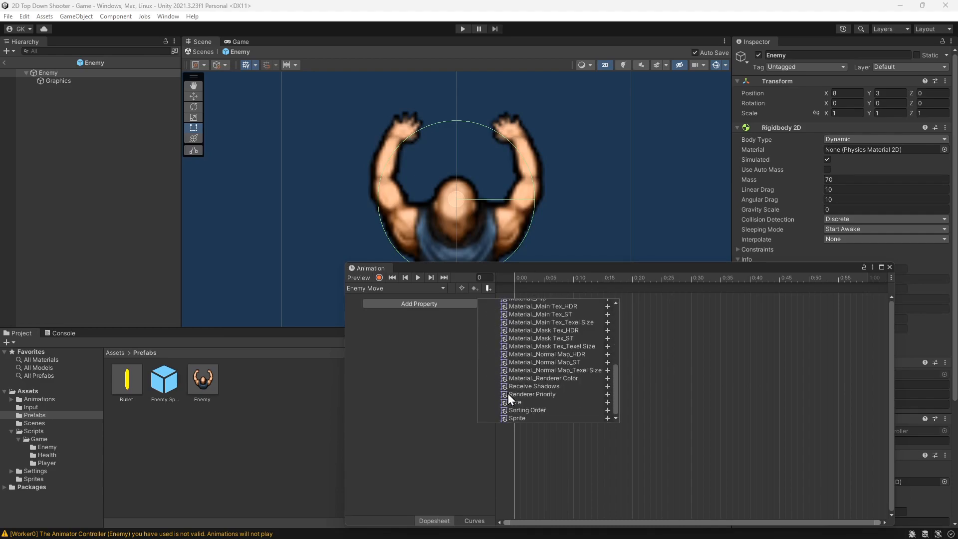
pyautogui.click(520, 417)
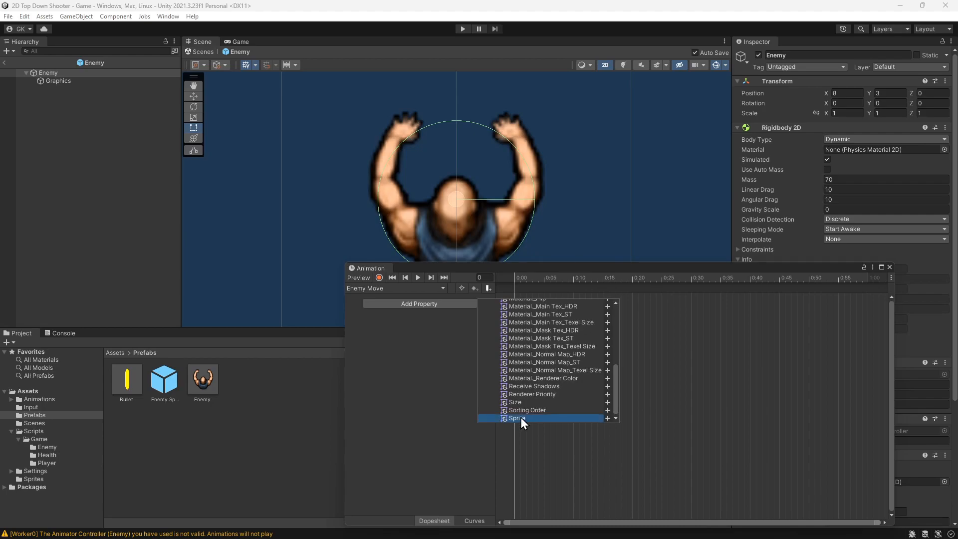
pyautogui.click(608, 418)
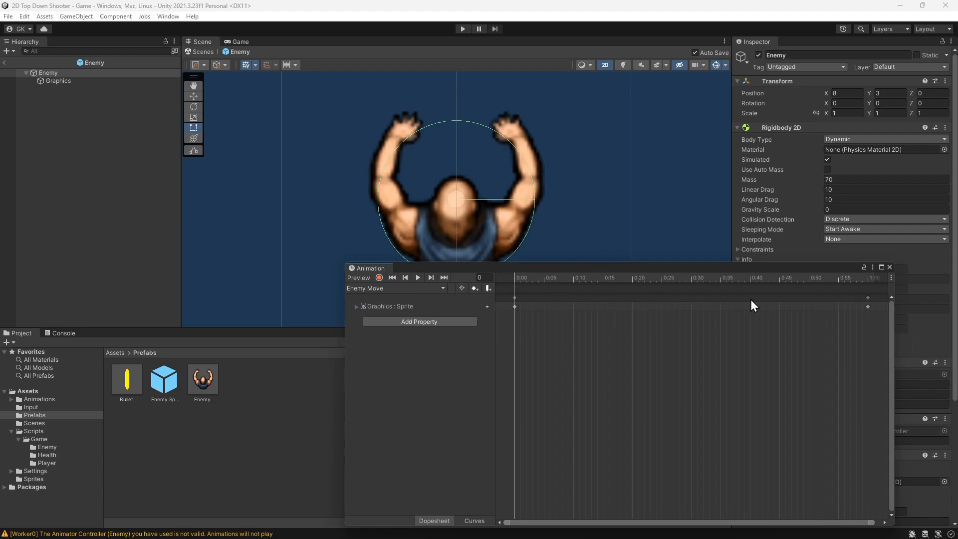
# Step: Assign the zombiebasic_0 sprite to the Enemy Move keyframe at 0:00 and delete the keyframe at 1:00
pyautogui.click(514, 306)
pyautogui.click(868, 306)
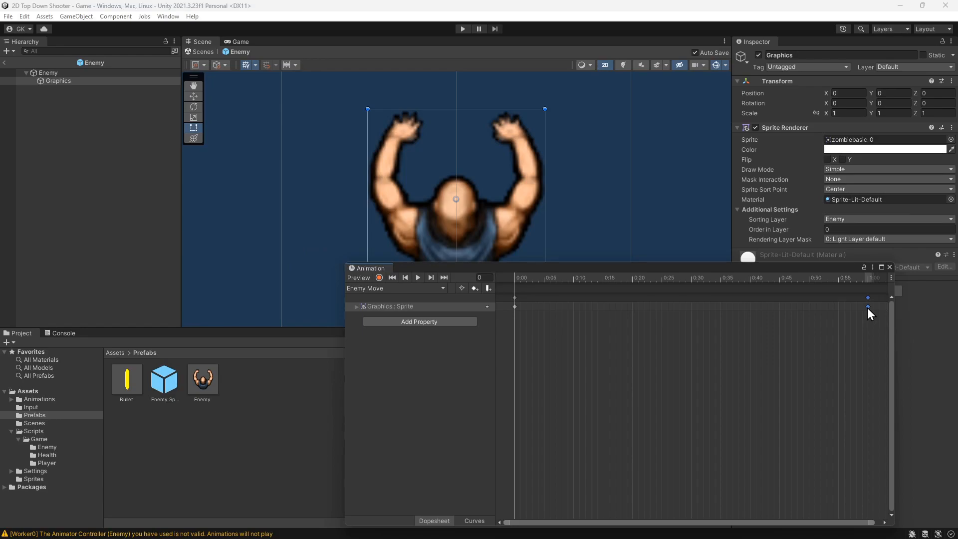
pyautogui.click(34, 479)
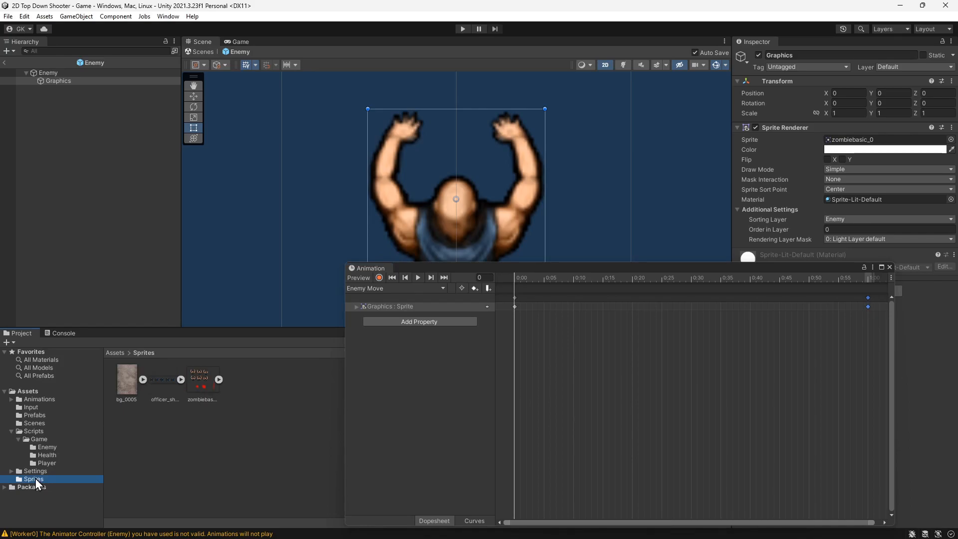
pyautogui.click(219, 380)
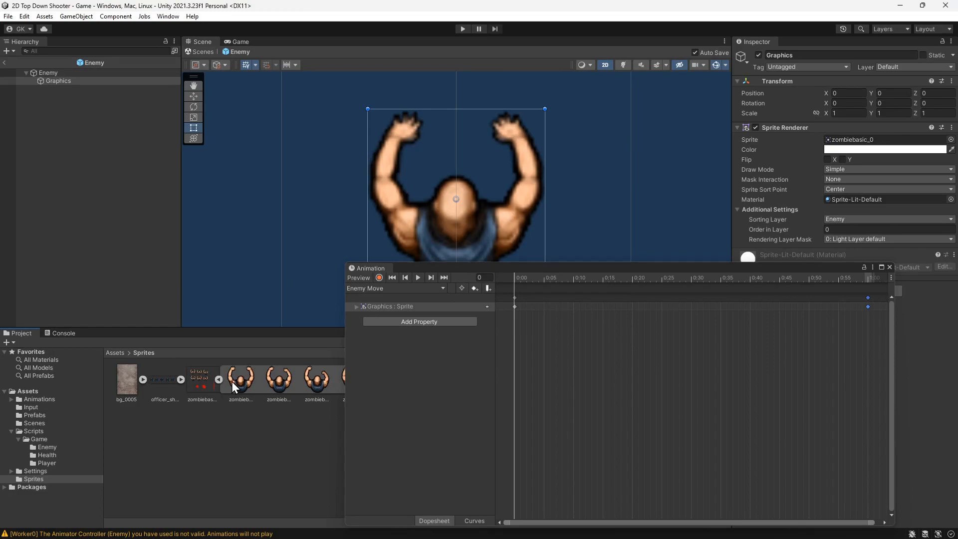
pyautogui.moveTo(241, 381); pyautogui.dragTo(515, 307)
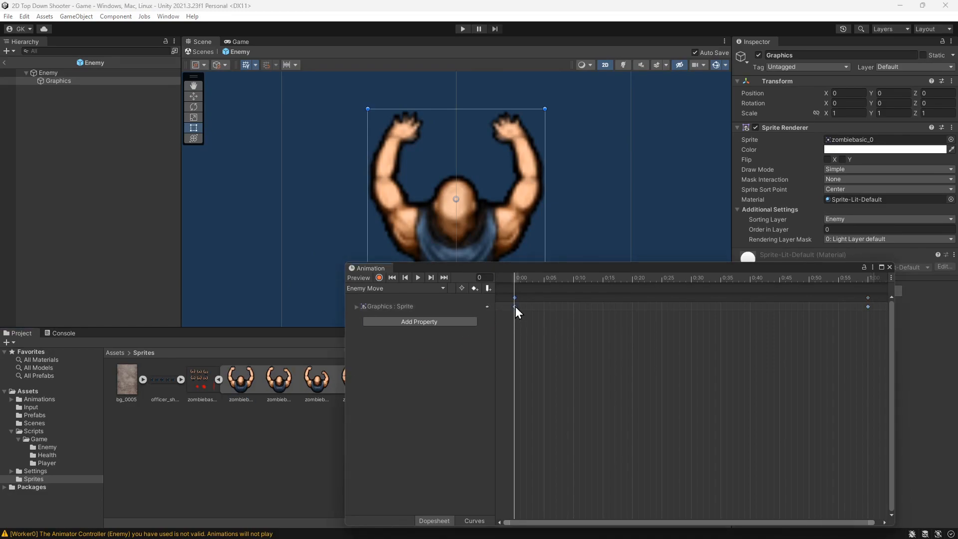
pyautogui.click(867, 307)
pyautogui.press('Delete')
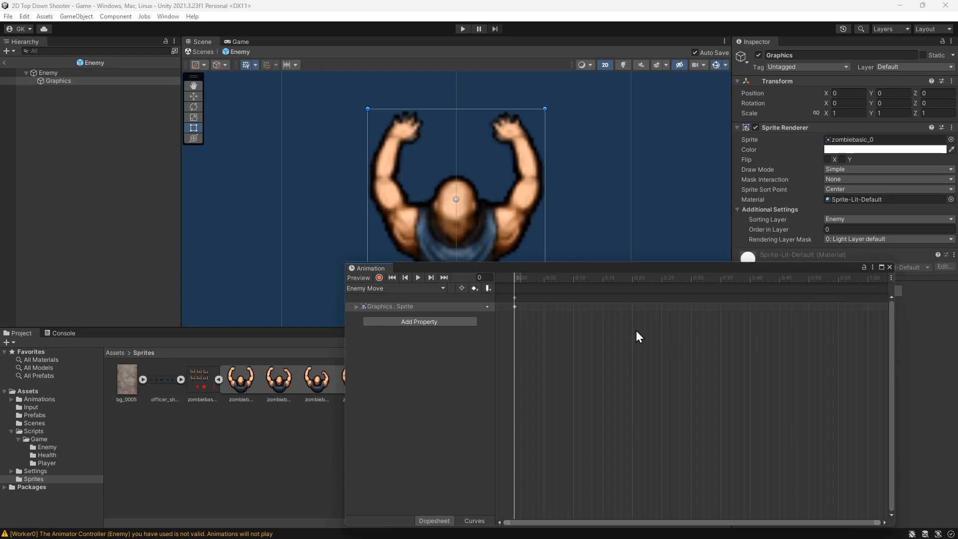
# Step: Add a keyframe at 0:05 using the zombiebasic_1 sprite and preview the animation
pyautogui.click(543, 278)
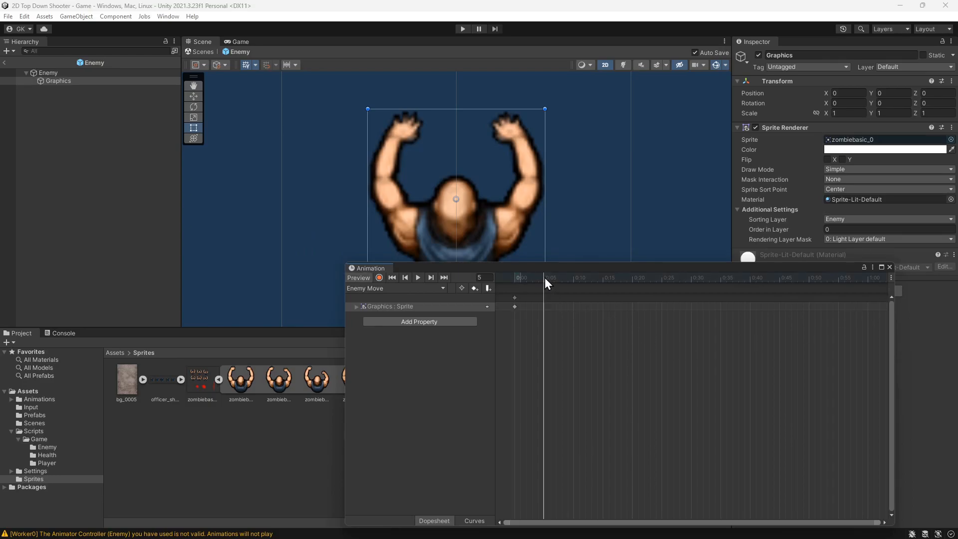
pyautogui.click(474, 288)
pyautogui.moveTo(282, 382); pyautogui.dragTo(544, 309)
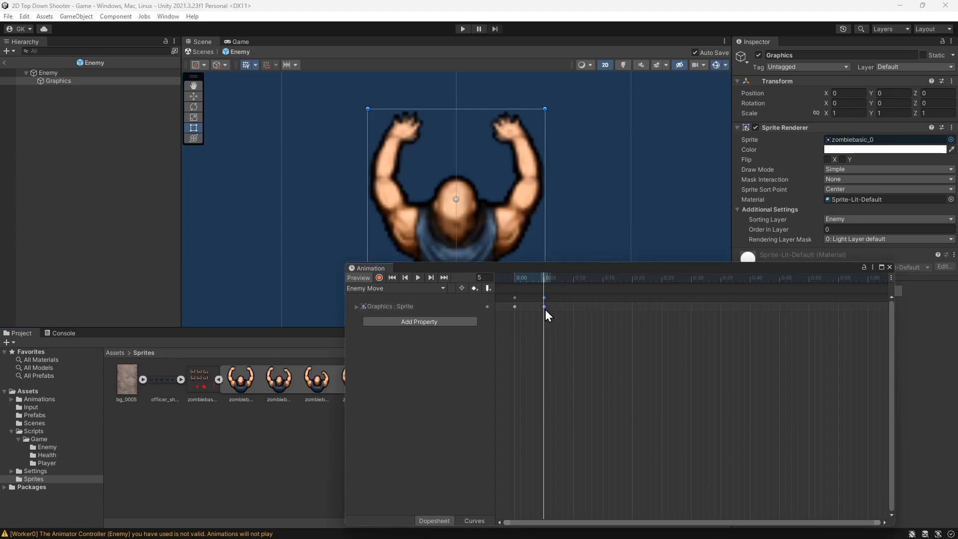
pyautogui.click(419, 278)
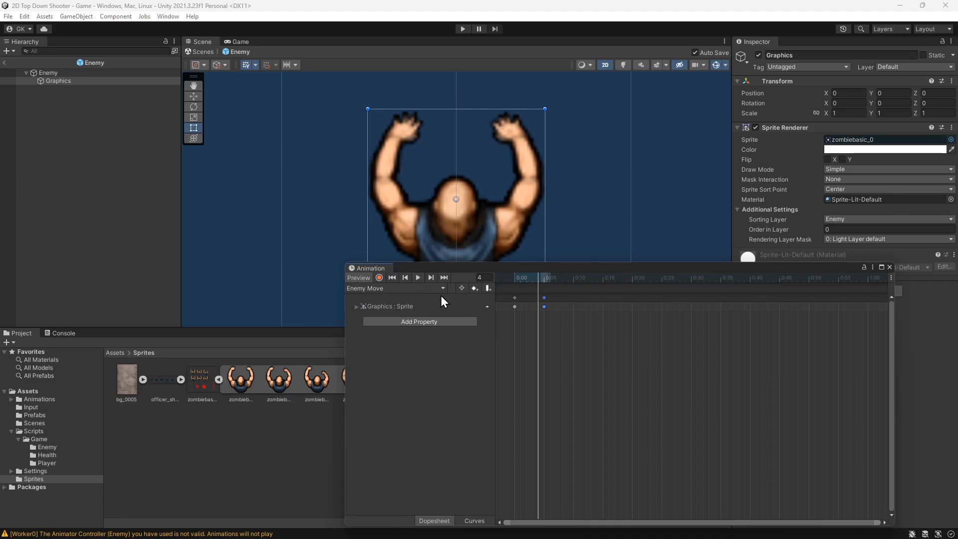
# Step: Add keyframes at 0:10 and 0:15 using the zombiebasic_2 and zombiebasic_3 sprites
pyautogui.click(573, 278)
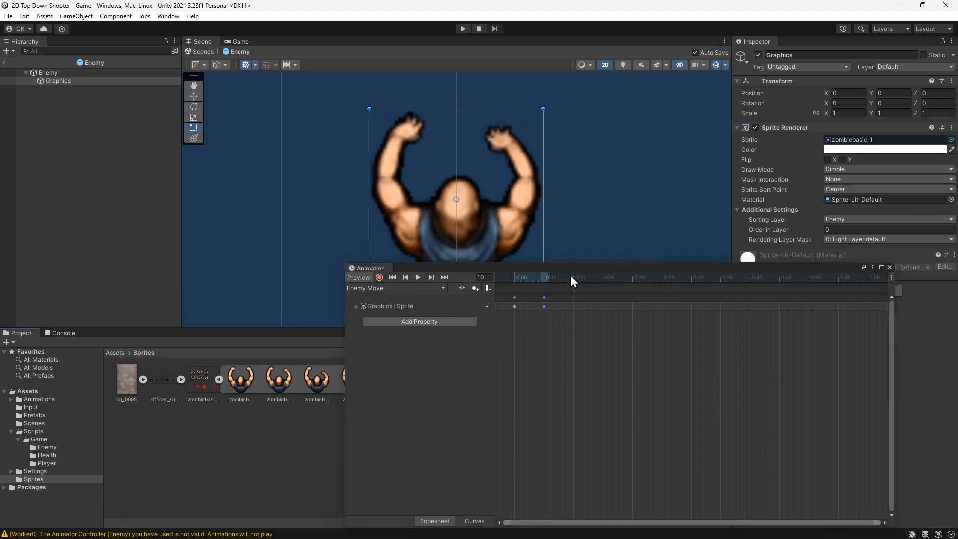
pyautogui.click(477, 288)
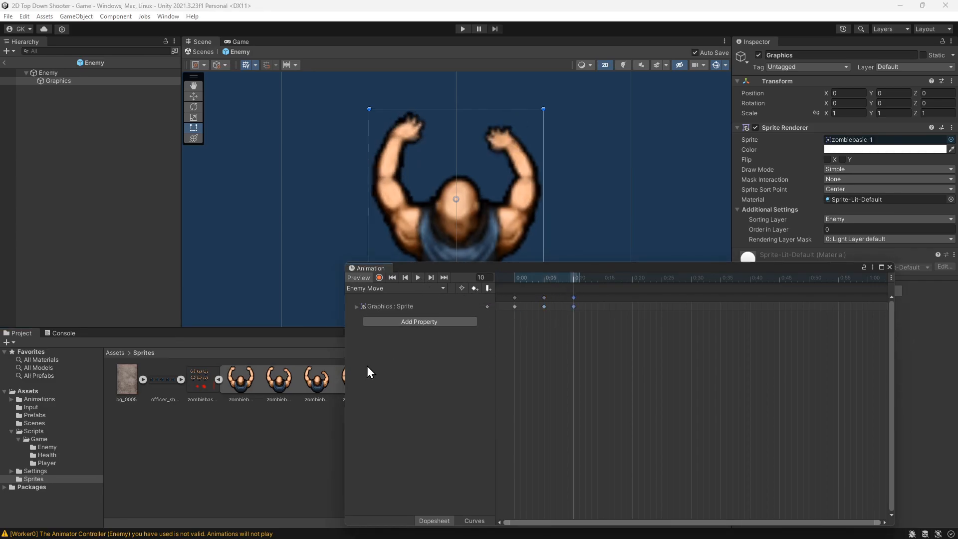
pyautogui.moveTo(315, 386); pyautogui.dragTo(544, 313)
pyautogui.click(603, 280)
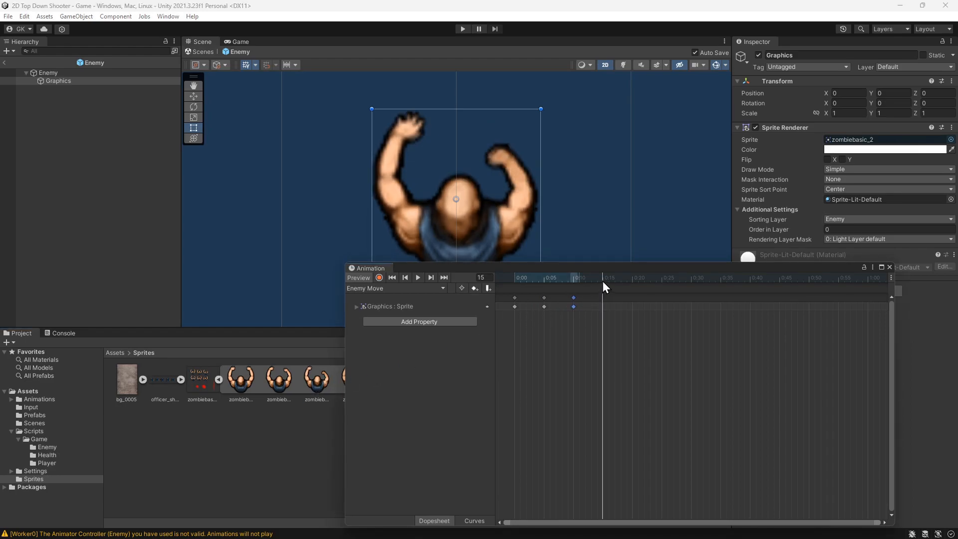
pyautogui.moveTo(606, 268); pyautogui.dragTo(737, 200)
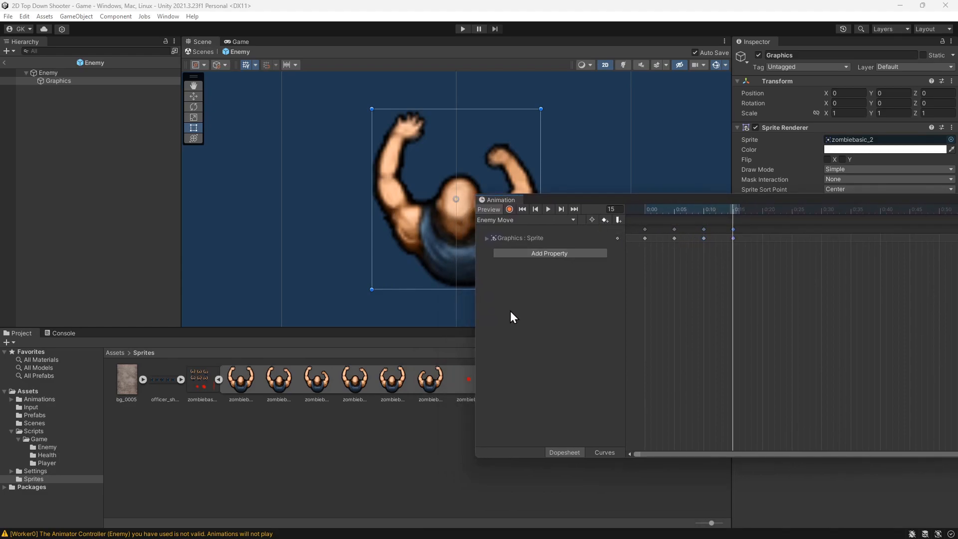
pyautogui.moveTo(355, 389); pyautogui.dragTo(739, 244)
# Step: Add keyframes at 0:20 and 0:25 using the zombiebasic_4 and zombiebasic_5 sprites
pyautogui.click(762, 210)
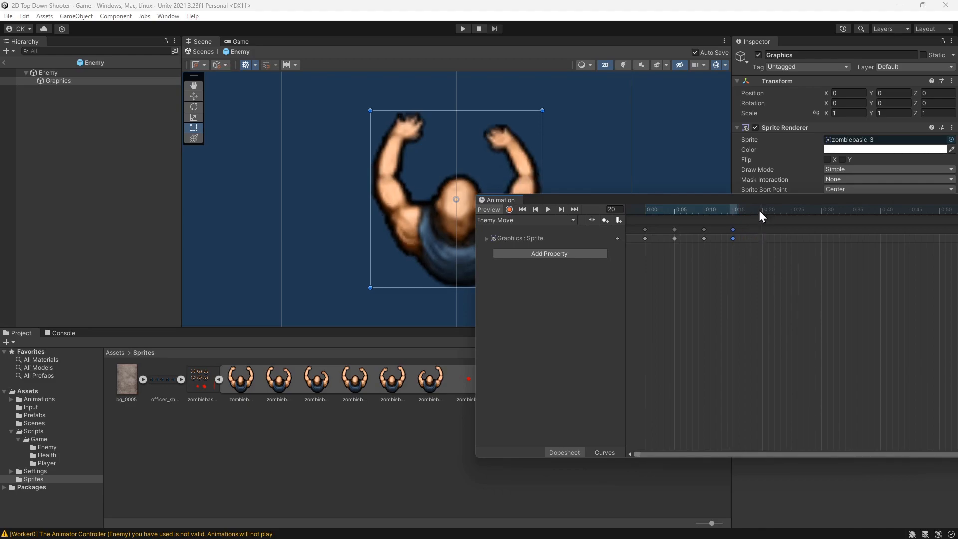
pyautogui.click(603, 220)
pyautogui.moveTo(397, 382); pyautogui.dragTo(761, 238)
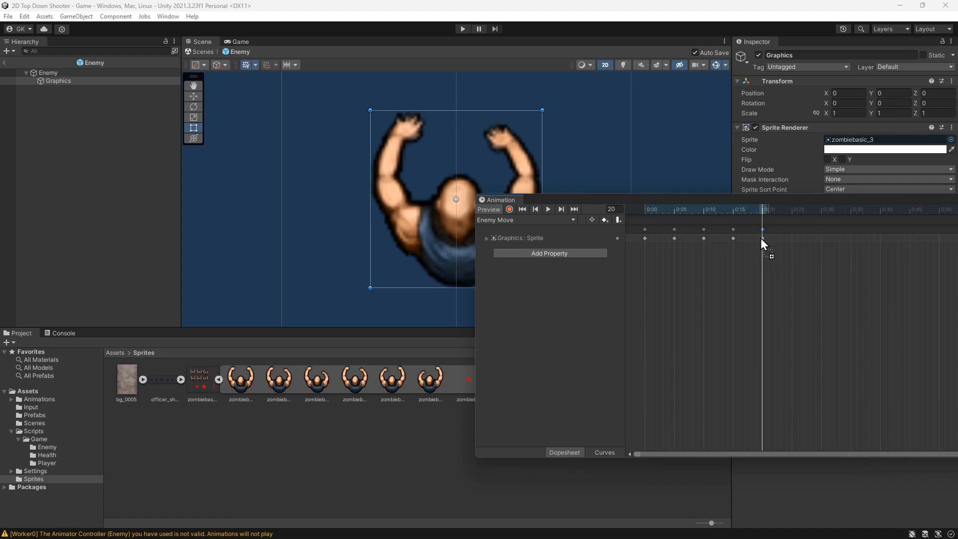
pyautogui.click(793, 210)
pyautogui.click(604, 220)
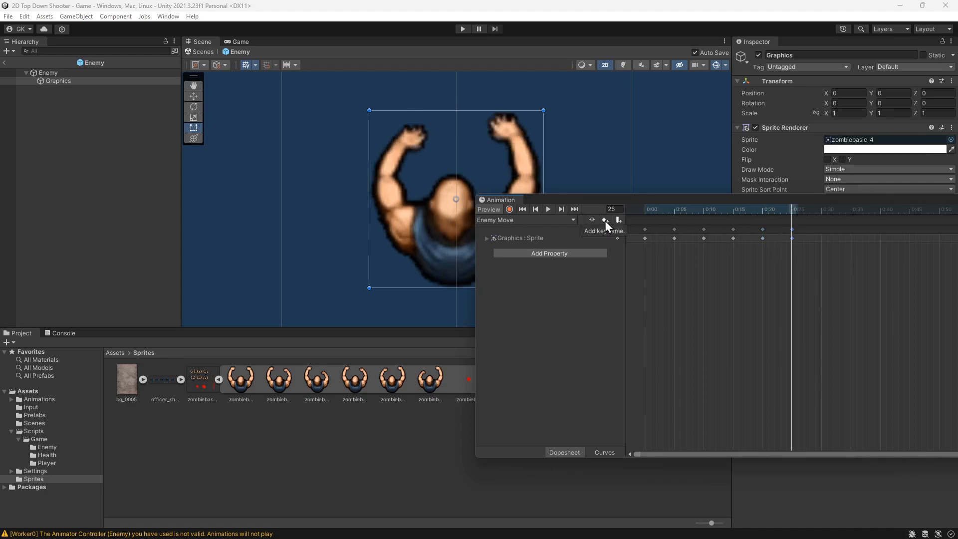
pyautogui.moveTo(427, 382); pyautogui.dragTo(787, 238)
# Step: Copy the keyframe at 0:00 to 0:30 and preview the animation loop
pyautogui.click(644, 229)
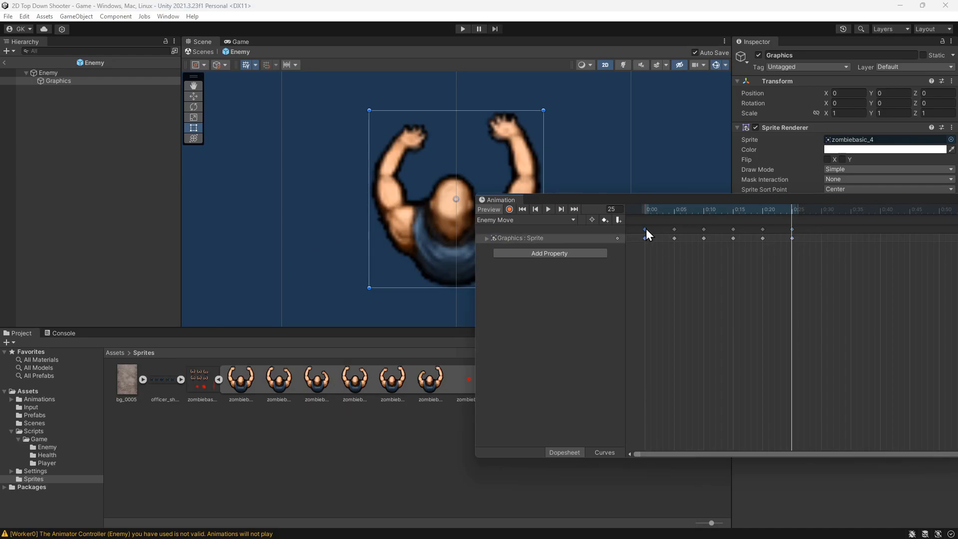
pyautogui.click(822, 211)
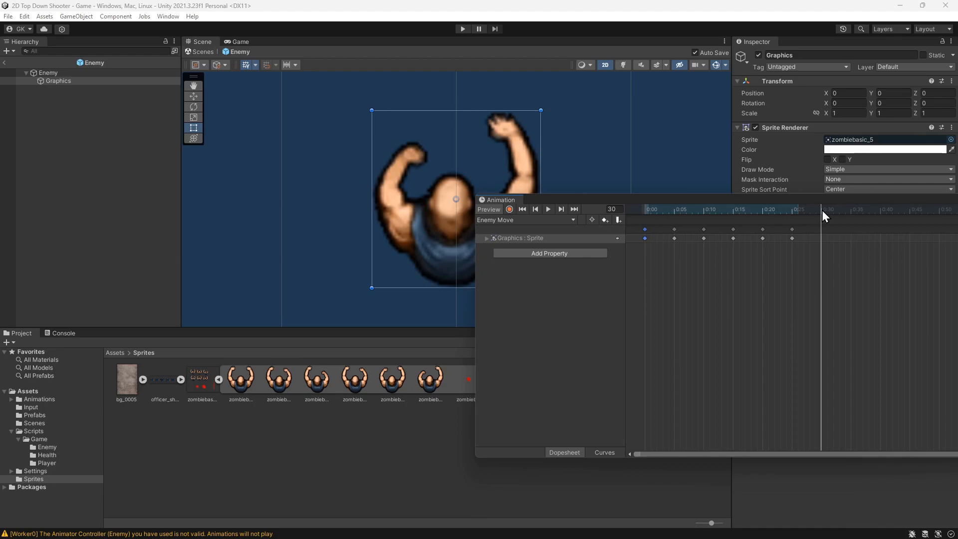
pyautogui.hotkey('ctrl', 'v')
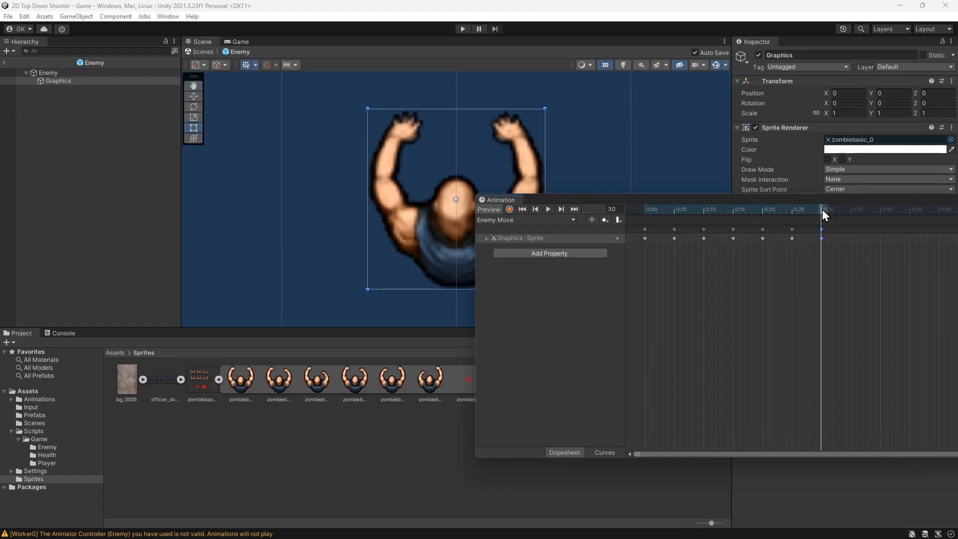
pyautogui.moveTo(822, 198); pyautogui.dragTo(814, 268)
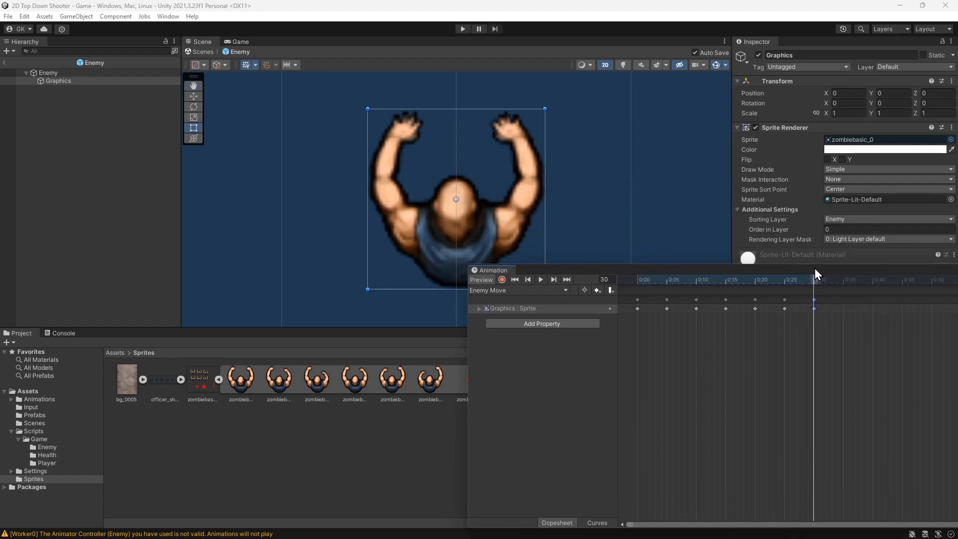
pyautogui.click(540, 280)
# Step: Move the final keyframe to 0:35 and add a keyframe at 0:30 using the fifth zombie sprite
pyautogui.moveTo(837, 309); pyautogui.dragTo(842, 310)
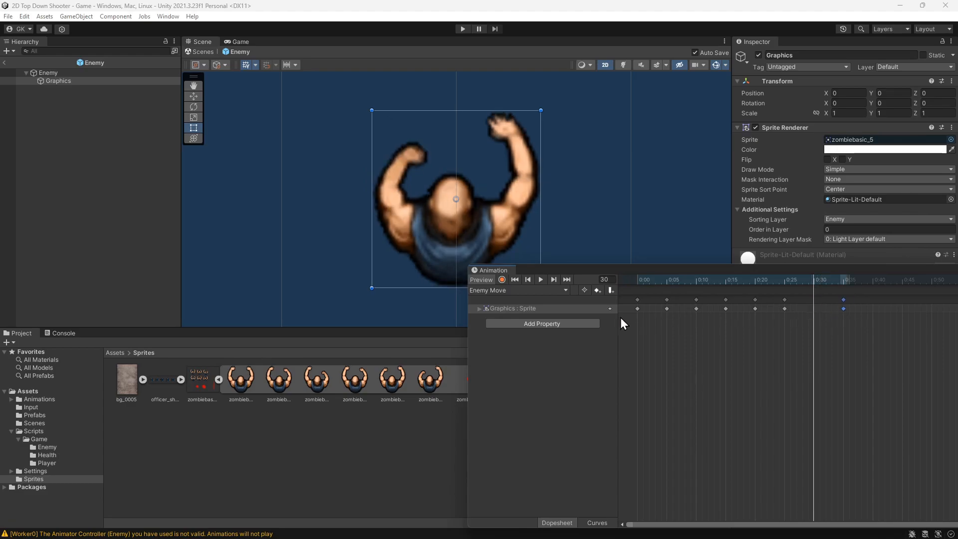
pyautogui.click(597, 290)
pyautogui.moveTo(389, 381); pyautogui.dragTo(813, 310)
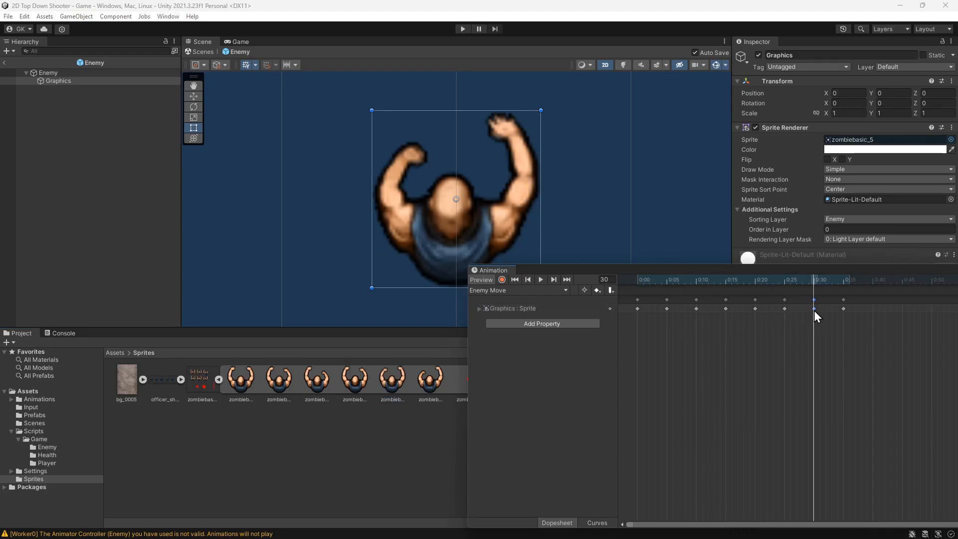
# Step: Preview the complete Enemy Move animation and close the Animation window
pyautogui.click(539, 282)
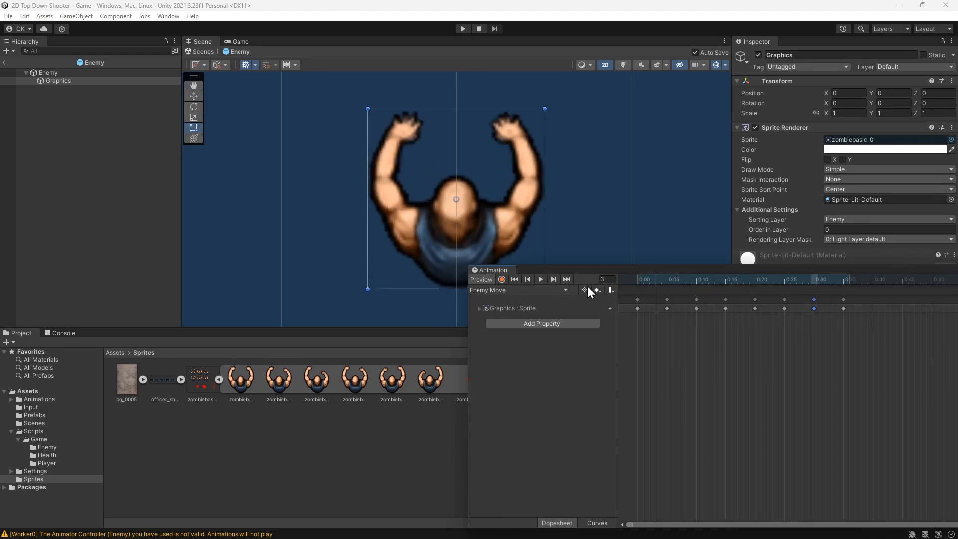
pyautogui.moveTo(698, 268); pyautogui.dragTo(577, 274)
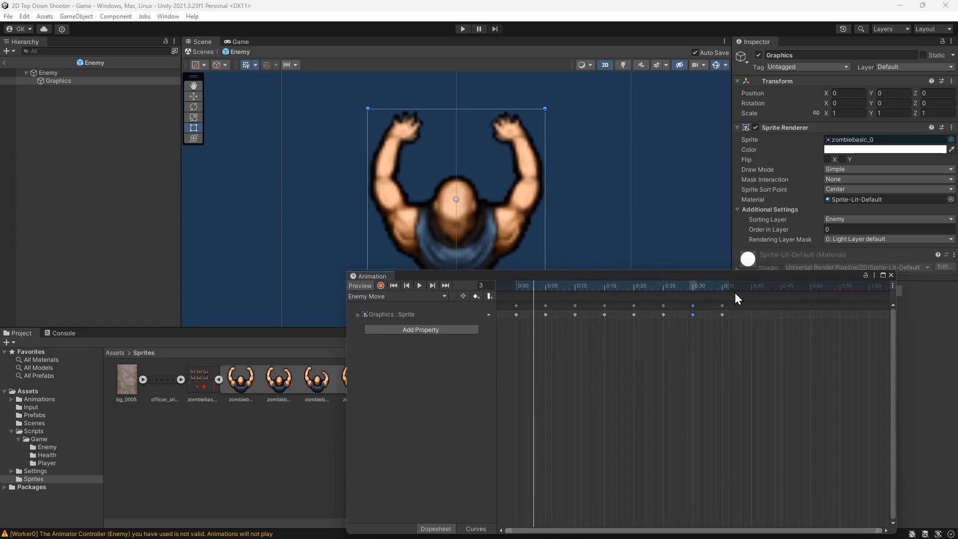
pyautogui.click(891, 275)
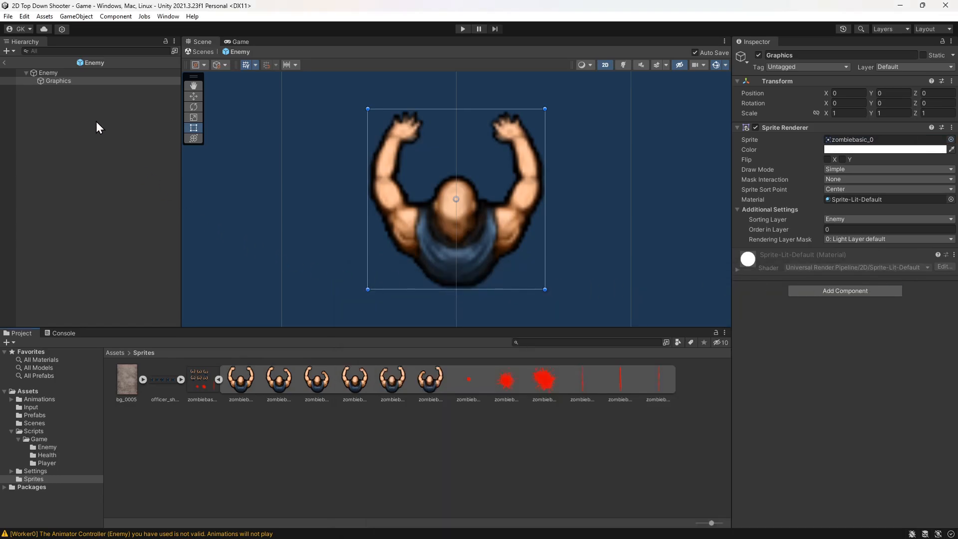
# Step: Open the Enemy object's Animator Controller and move the Enemy Move state clear of Any State, below and beside Entry
pyautogui.click(86, 72)
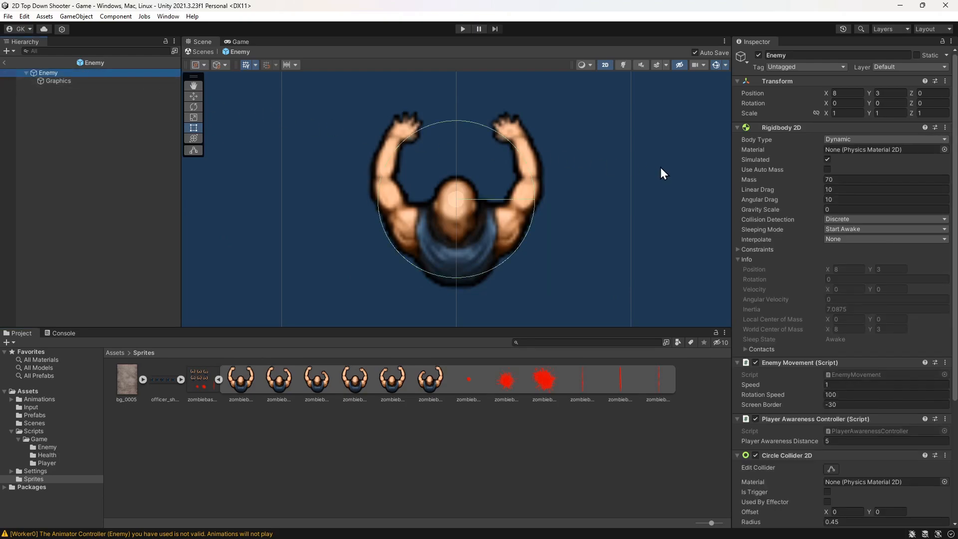
pyautogui.scroll(-8, 803, 267)
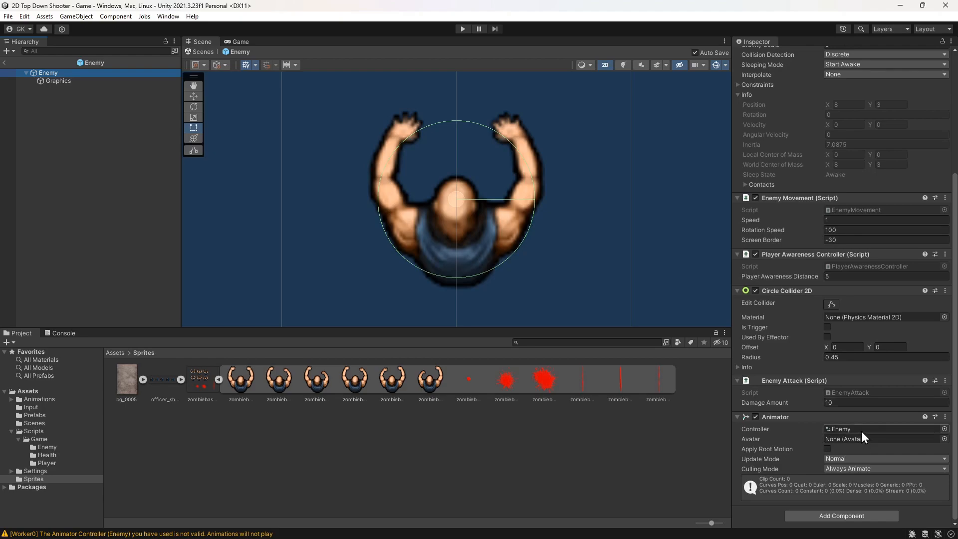
pyautogui.doubleClick(861, 429)
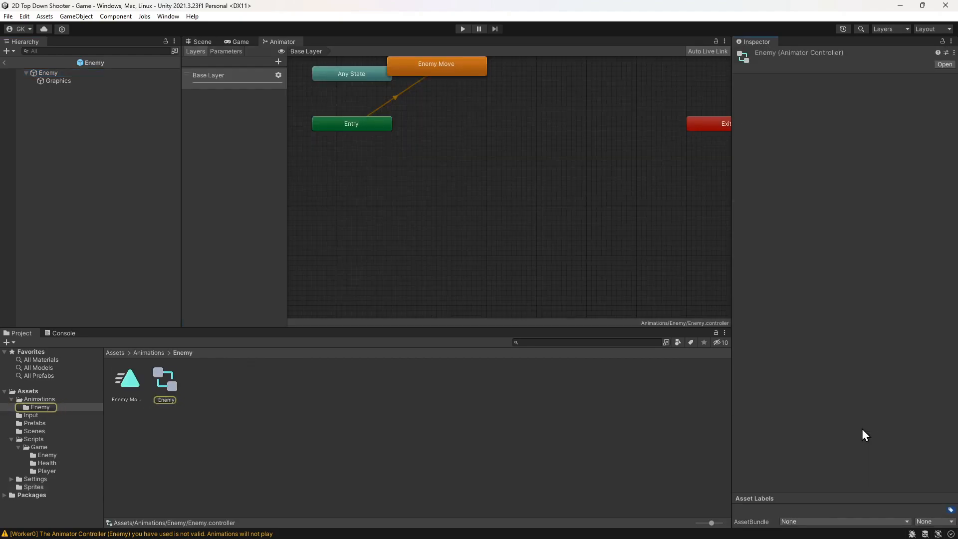
pyautogui.moveTo(477, 70); pyautogui.dragTo(541, 172)
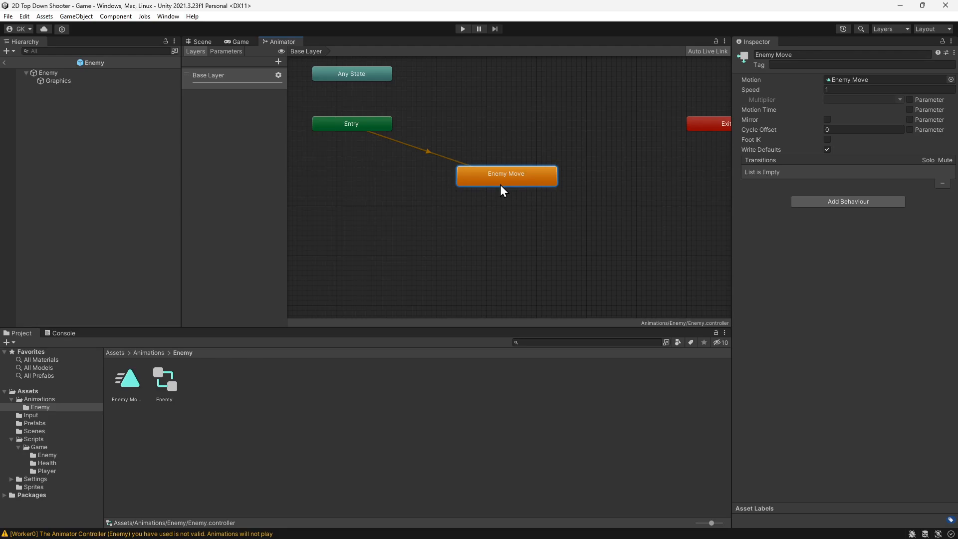
# Step: Return from the Enemy prefab to the Game scene and run the game briefly to check the enemy animation
pyautogui.click(4, 62)
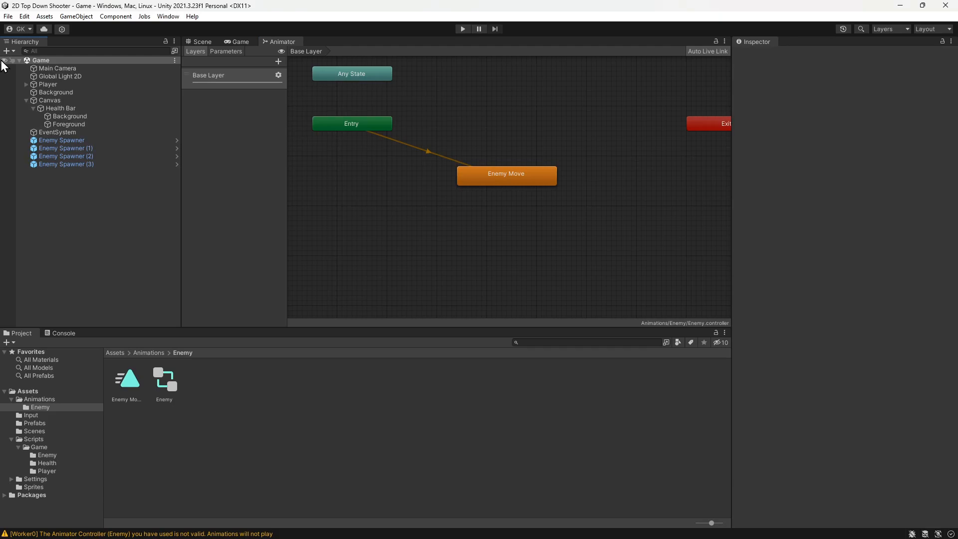
pyautogui.click(462, 29)
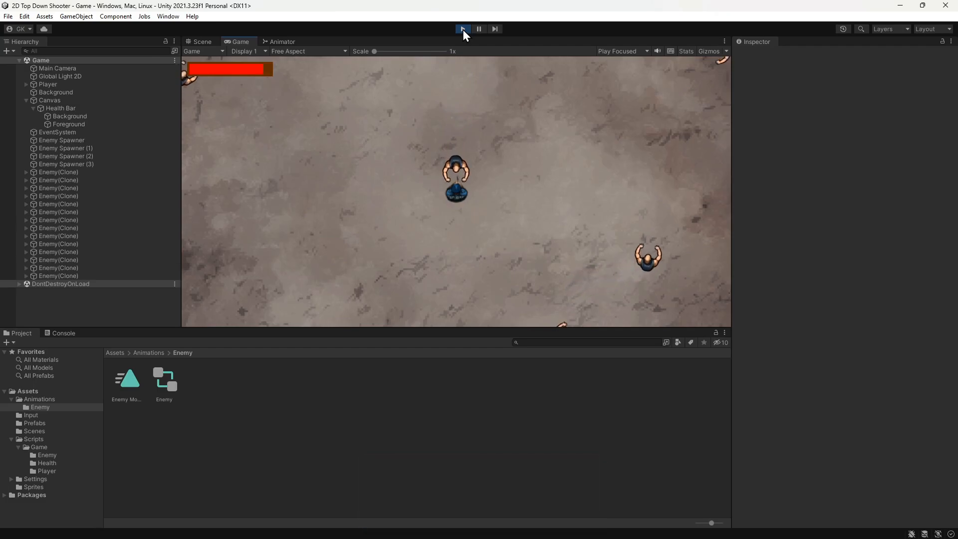
pyautogui.click(463, 29)
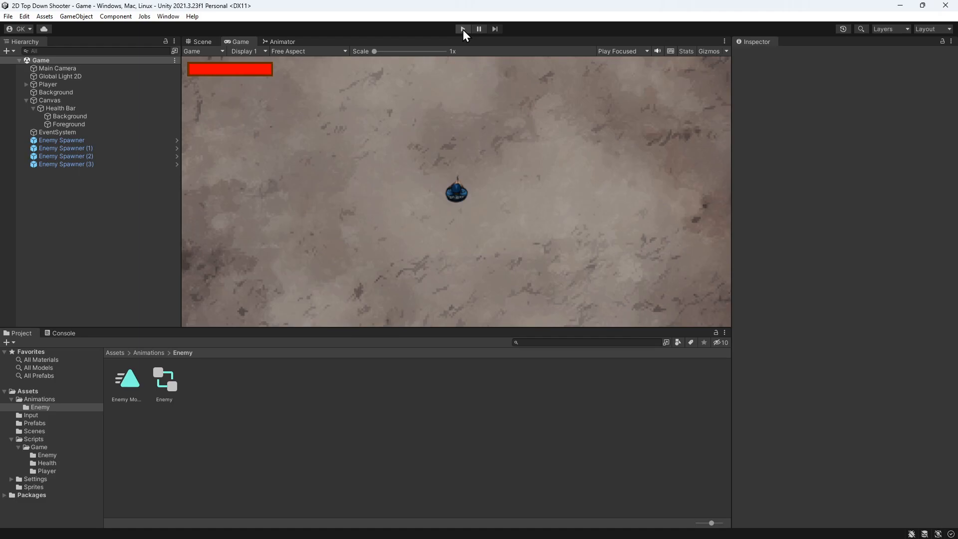
# Step: Open the Animation window for the Player object and start creating its first animation clip
pyautogui.click(49, 84)
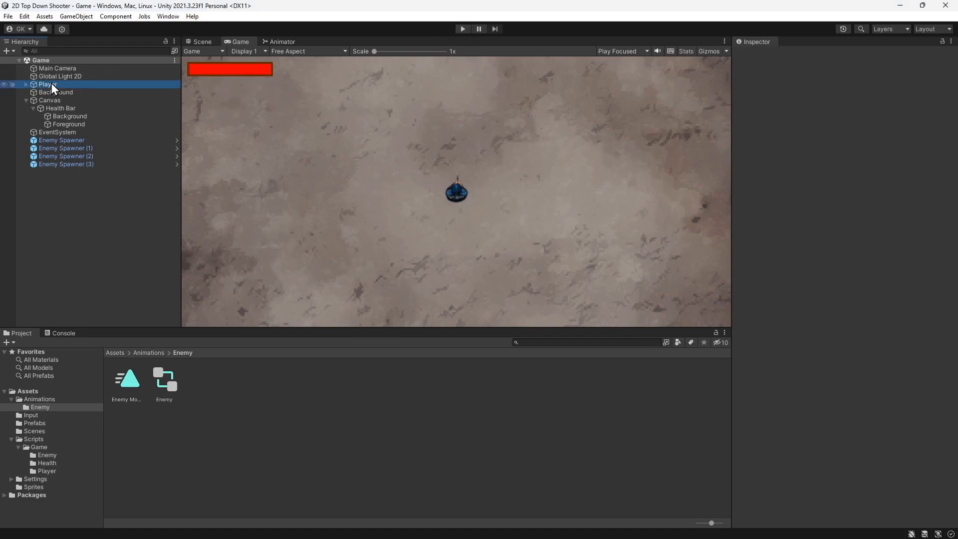
pyautogui.click(165, 17)
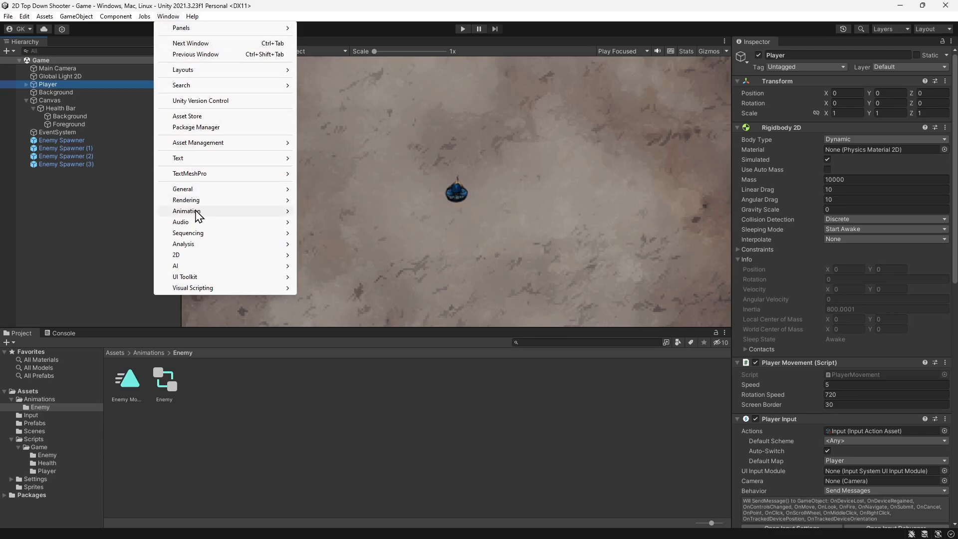
pyautogui.moveTo(198, 216)
pyautogui.click(359, 212)
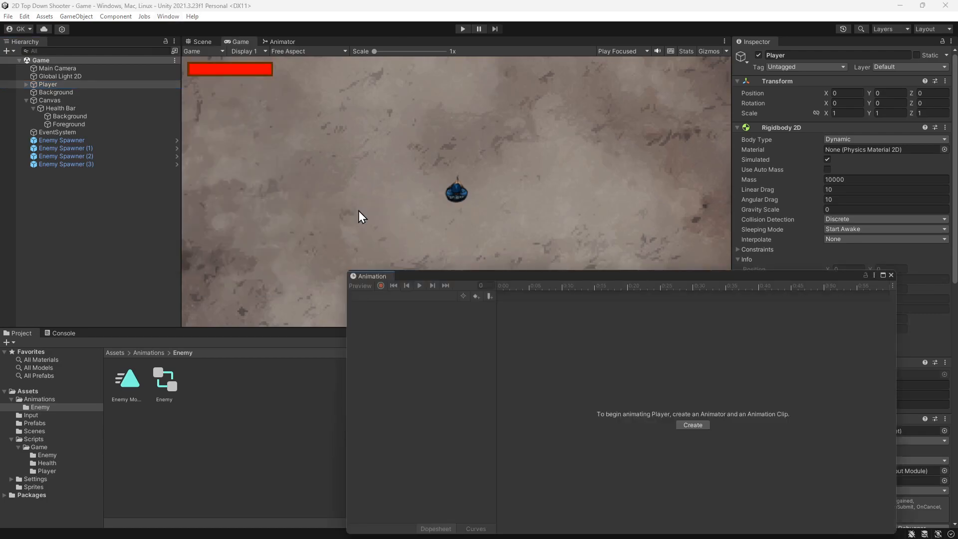
pyautogui.click(689, 426)
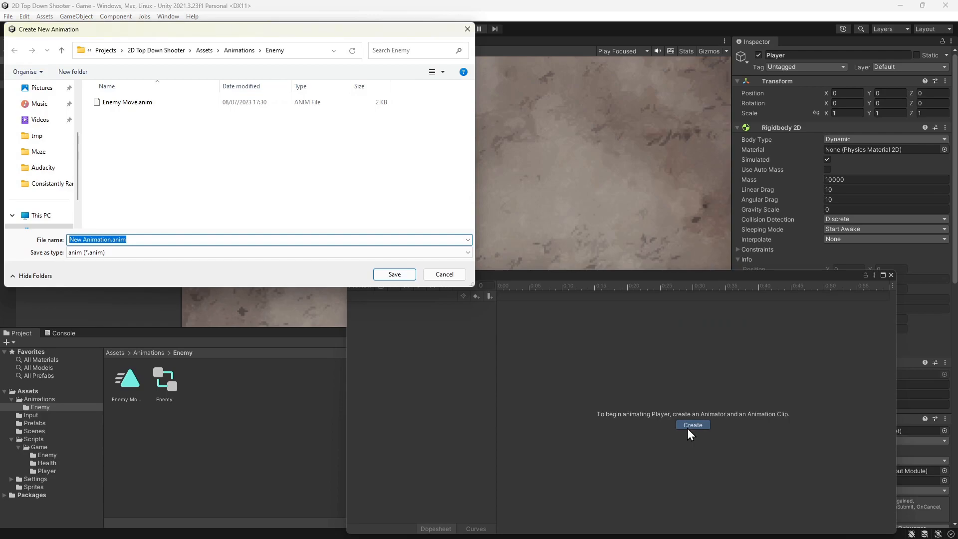
# Step: Create a folder named Player inside the project's Animations folder and open it as the save location
pyautogui.click(240, 51)
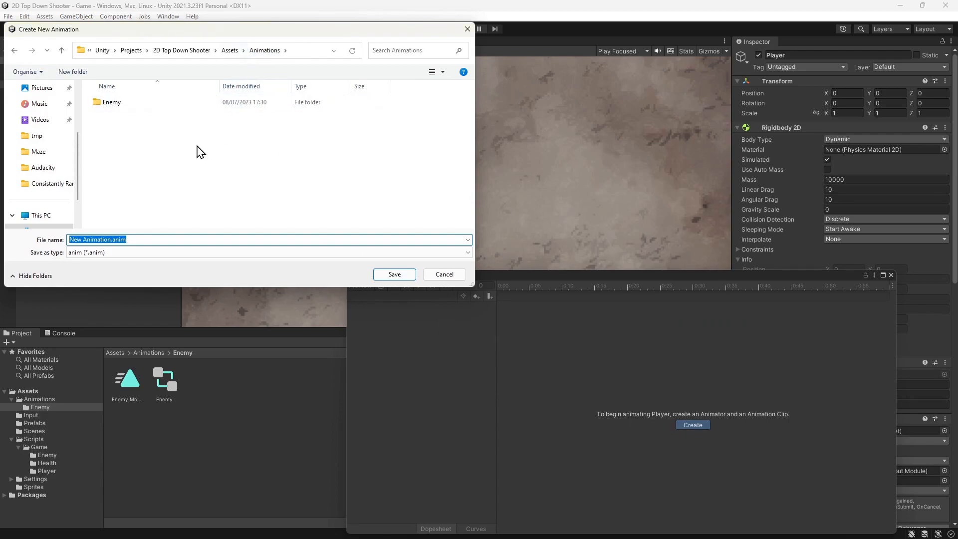
pyautogui.rightClick(194, 156)
pyautogui.moveTo(235, 277)
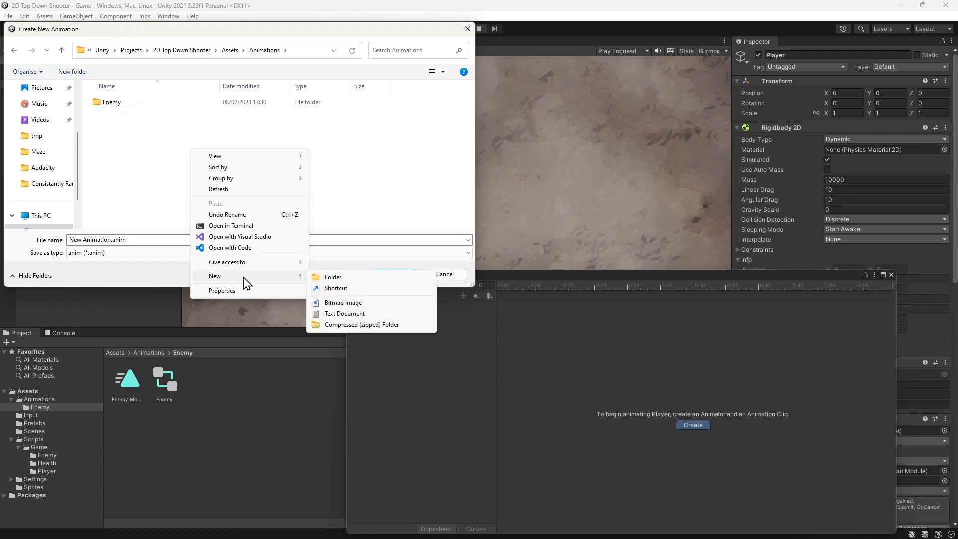
pyautogui.click(333, 278)
pyautogui.write('Player')
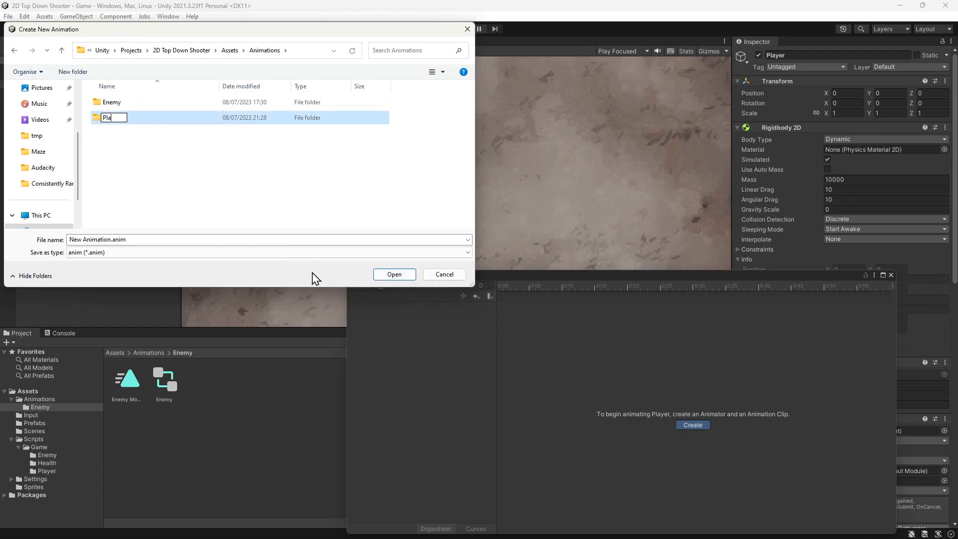
pyautogui.press('Return')
pyautogui.press('Return')
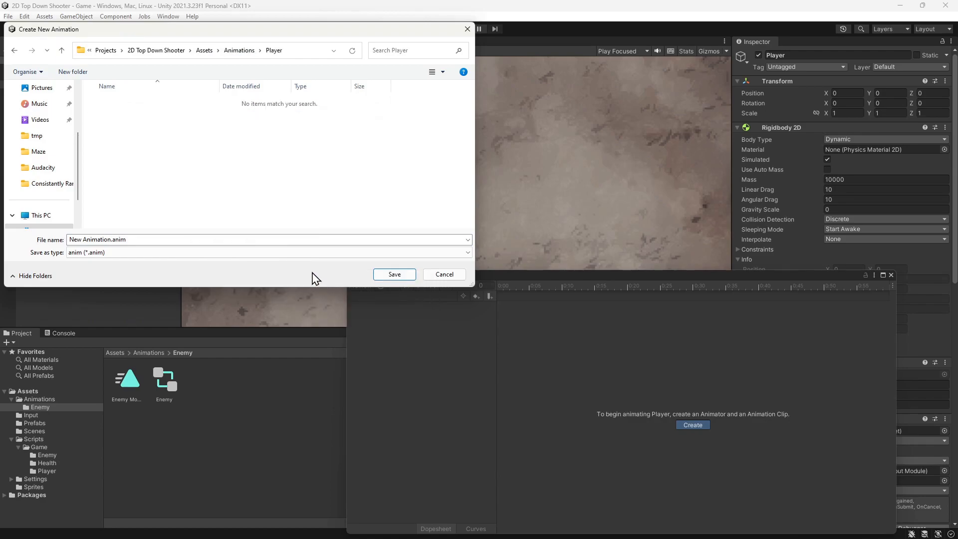
# Step: Save the new animation clip as Player Move in the Player folder
pyautogui.click(290, 241)
pyautogui.write('Player Move')
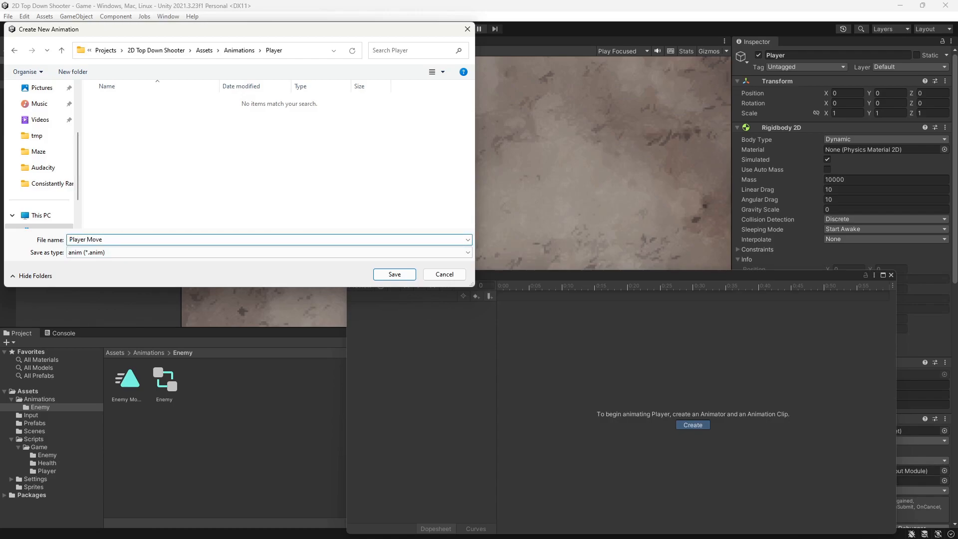
pyautogui.click(391, 274)
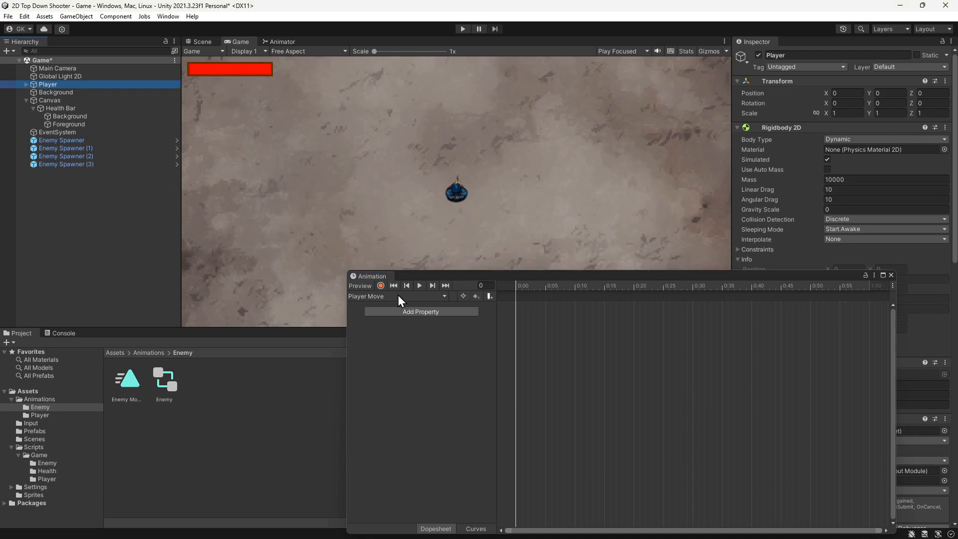
# Step: Add the Graphics object's Sprite Renderer Sprite property to Player Move and delete its keyframe at 1:00
pyautogui.click(407, 312)
pyautogui.click(483, 383)
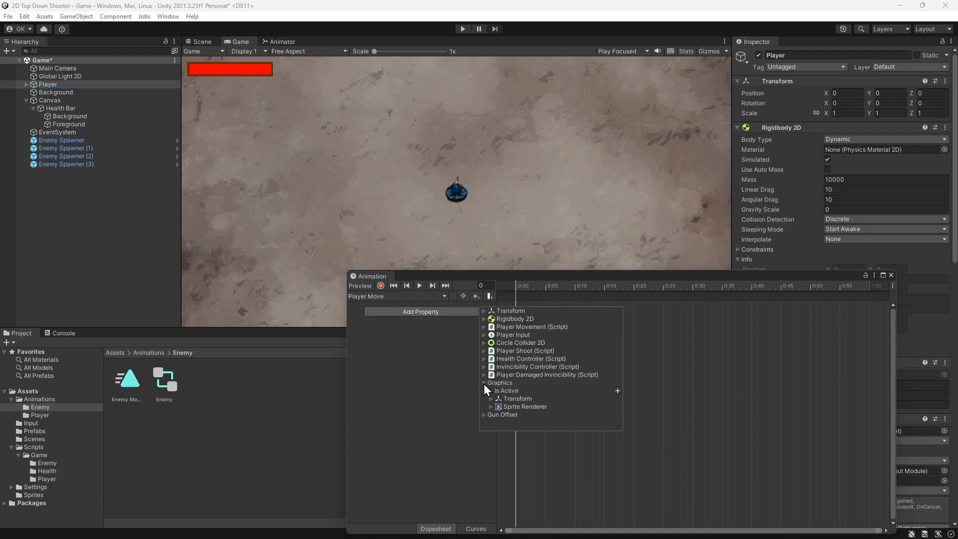
pyautogui.click(489, 407)
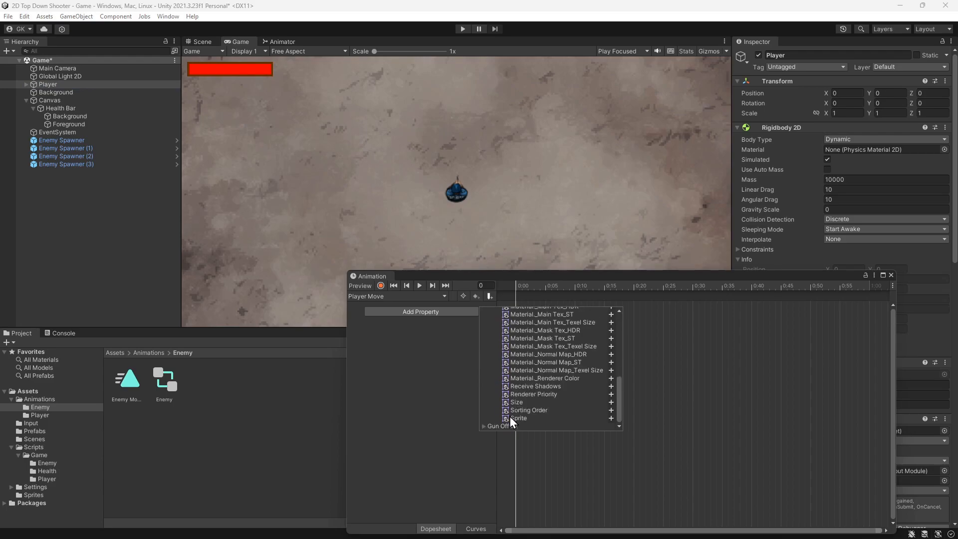
pyautogui.click(611, 418)
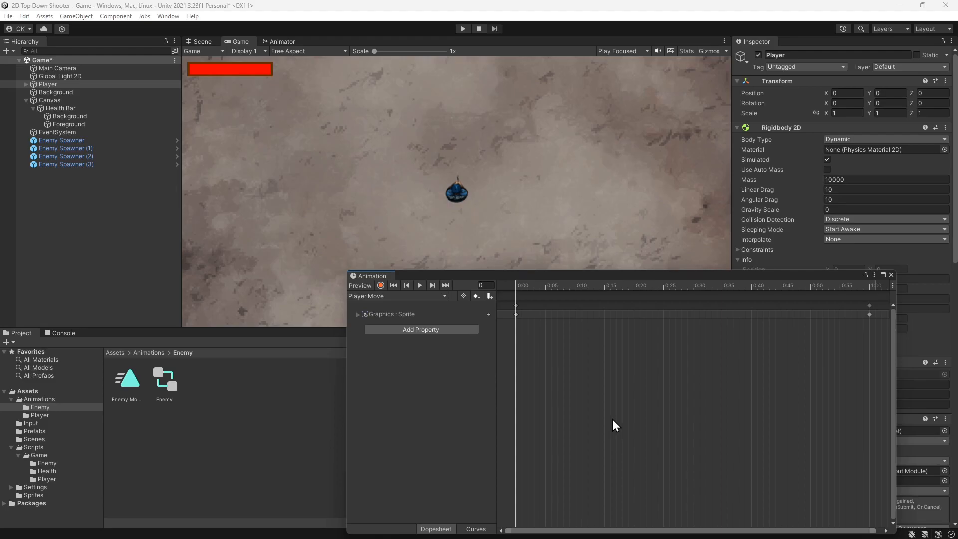
pyautogui.click(868, 314)
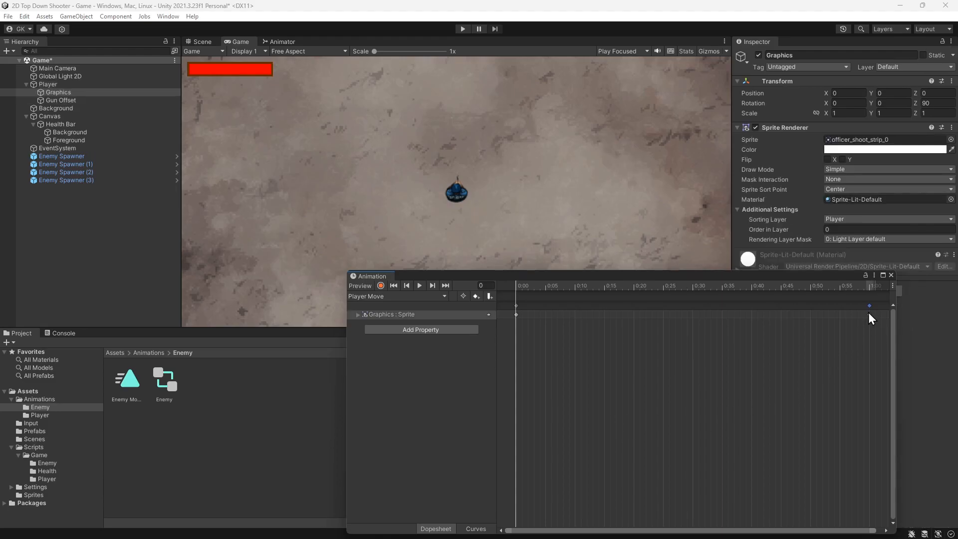
pyautogui.press('Delete')
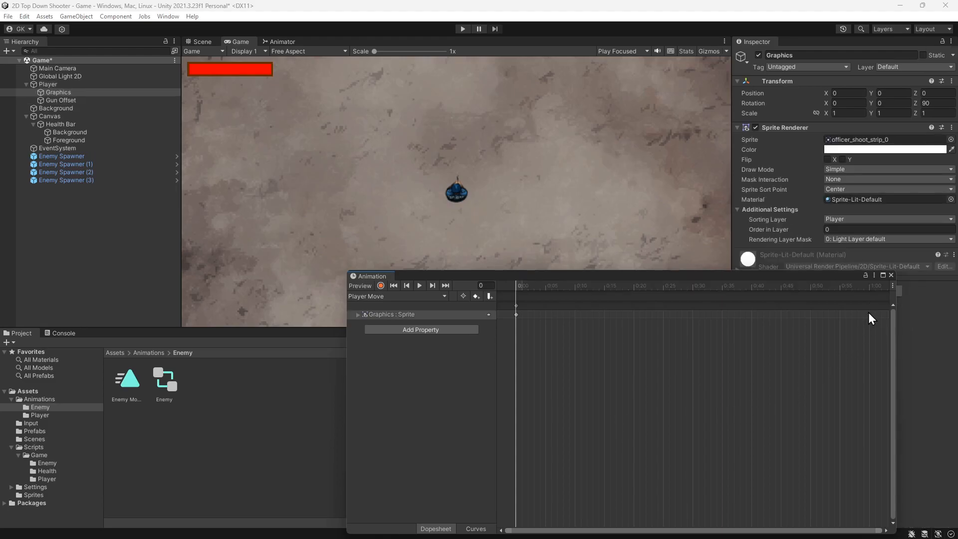
# Step: Assign the first officer_shoot_strip sprite to the 0:00 keyframe and add a keyframe at 0:05 using the second sprite
pyautogui.click(35, 495)
pyautogui.click(217, 379)
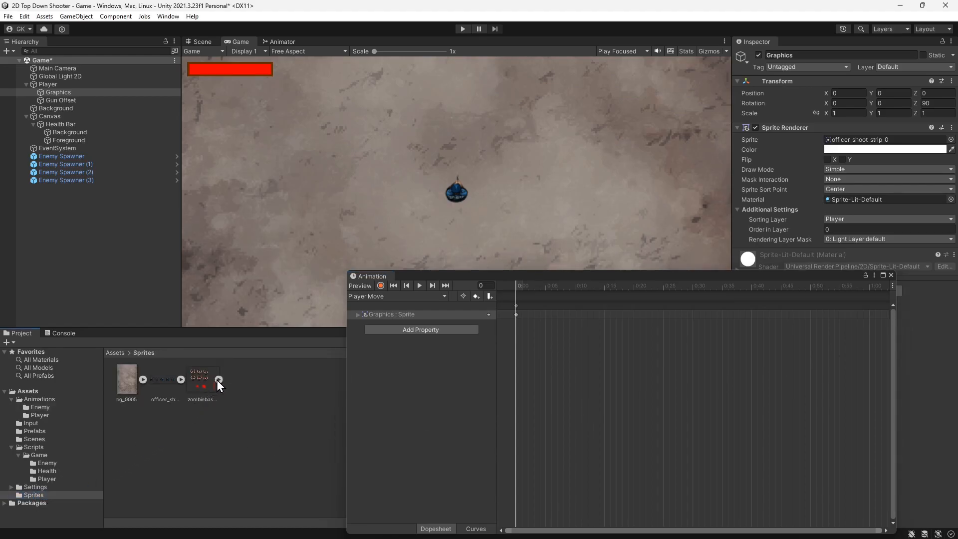
pyautogui.click(181, 379)
pyautogui.moveTo(208, 381); pyautogui.dragTo(515, 315)
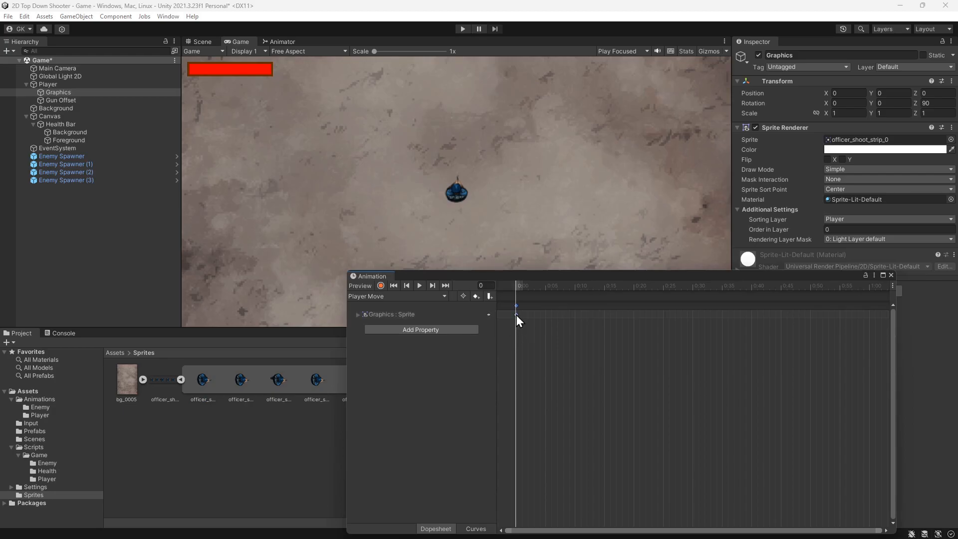
pyautogui.click(546, 288)
pyautogui.click(476, 296)
pyautogui.moveTo(244, 385); pyautogui.dragTo(528, 321)
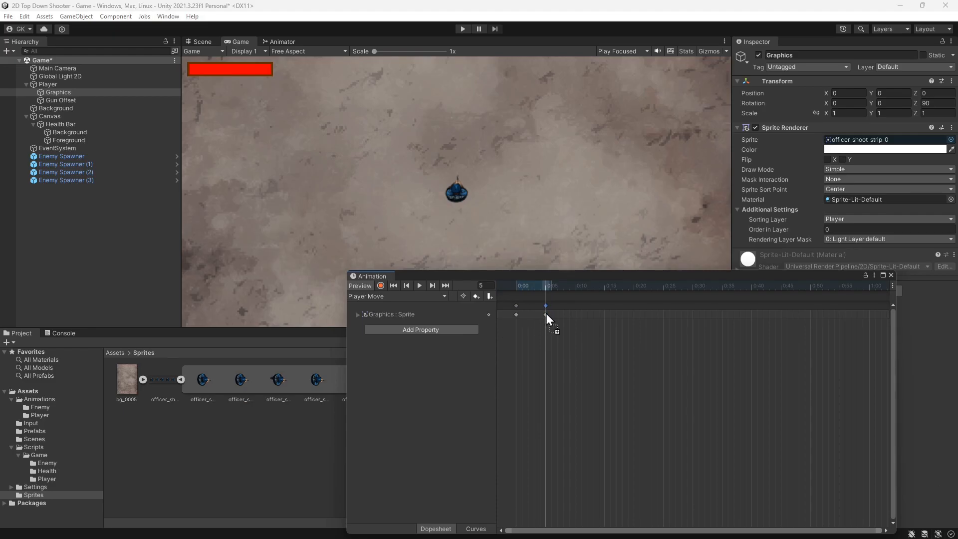
# Step: Add keyframes at 0:10 and 0:15 using the third and fourth officer_shoot_strip sprites
pyautogui.click(573, 288)
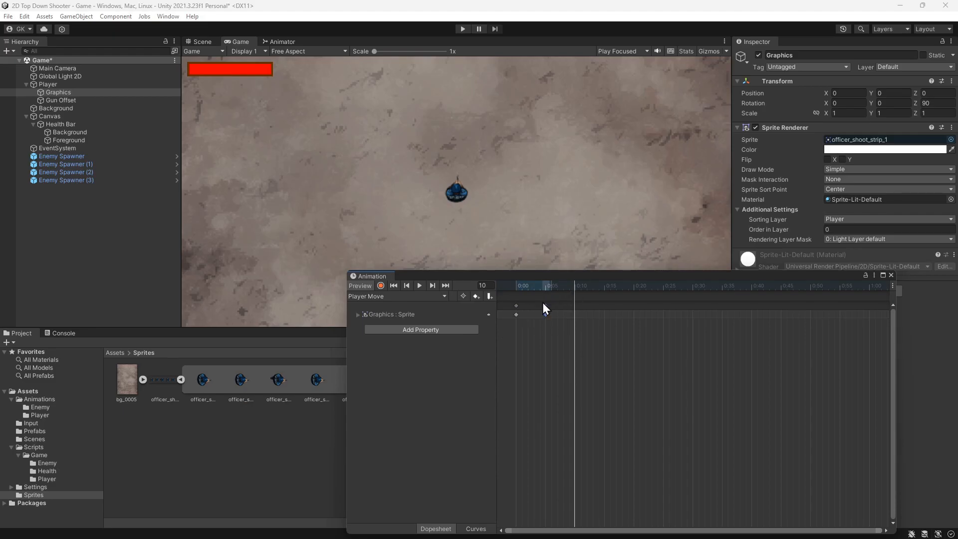
pyautogui.click(476, 296)
pyautogui.moveTo(278, 381); pyautogui.dragTo(576, 313)
pyautogui.click(605, 289)
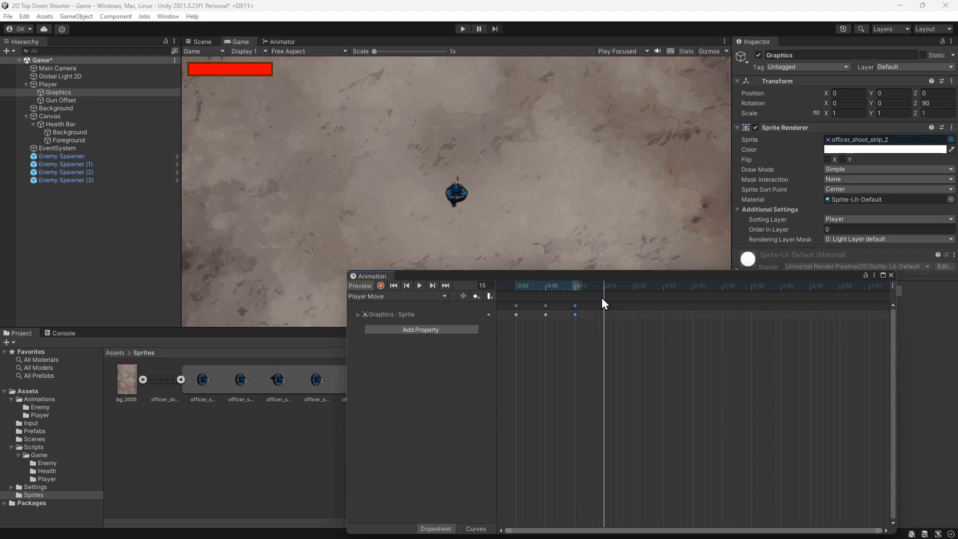
pyautogui.click(475, 296)
pyautogui.moveTo(310, 381); pyautogui.dragTo(608, 315)
# Step: Add keyframes at 0:20 and 0:25 using the fifth and sixth officer_shoot_strip sprites
pyautogui.click(633, 289)
pyautogui.click(475, 296)
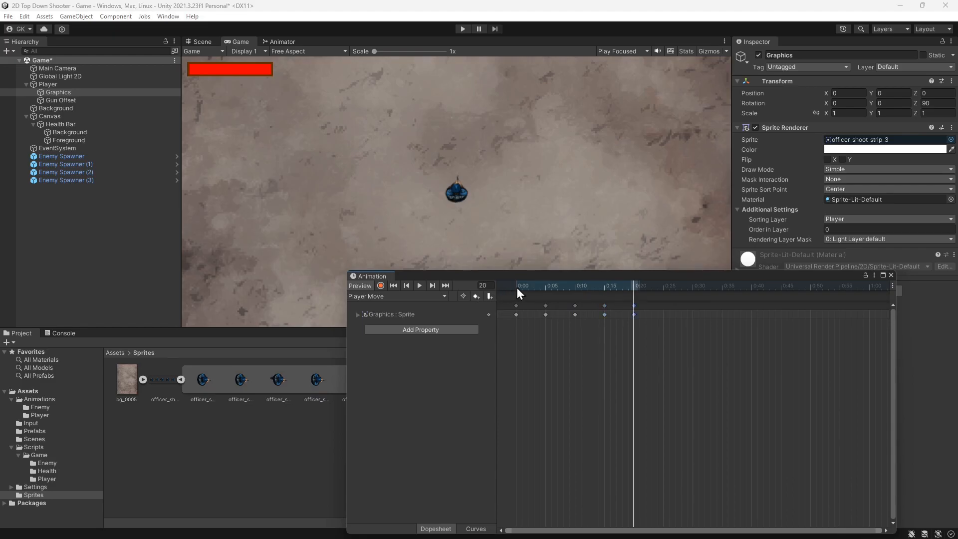
pyautogui.moveTo(534, 273); pyautogui.dragTo(665, 241)
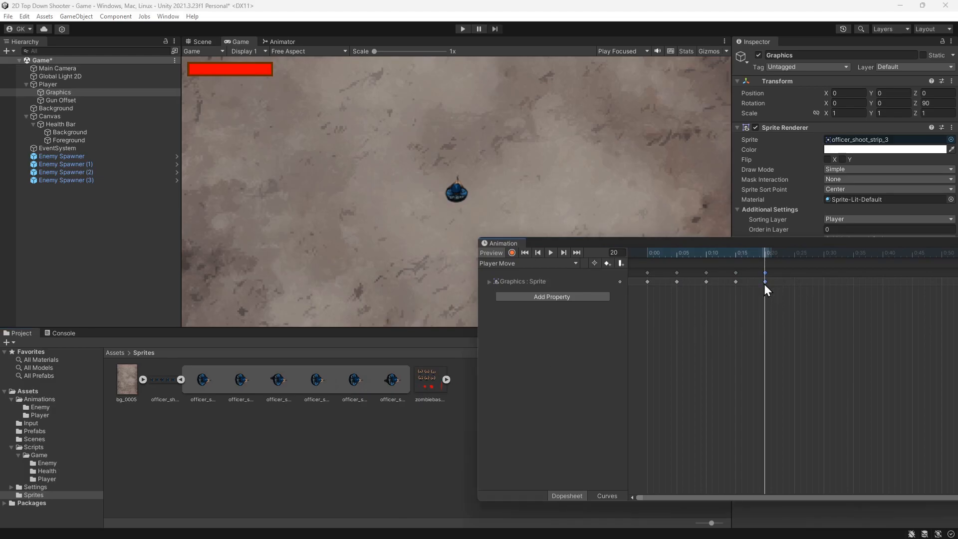
pyautogui.click(795, 258)
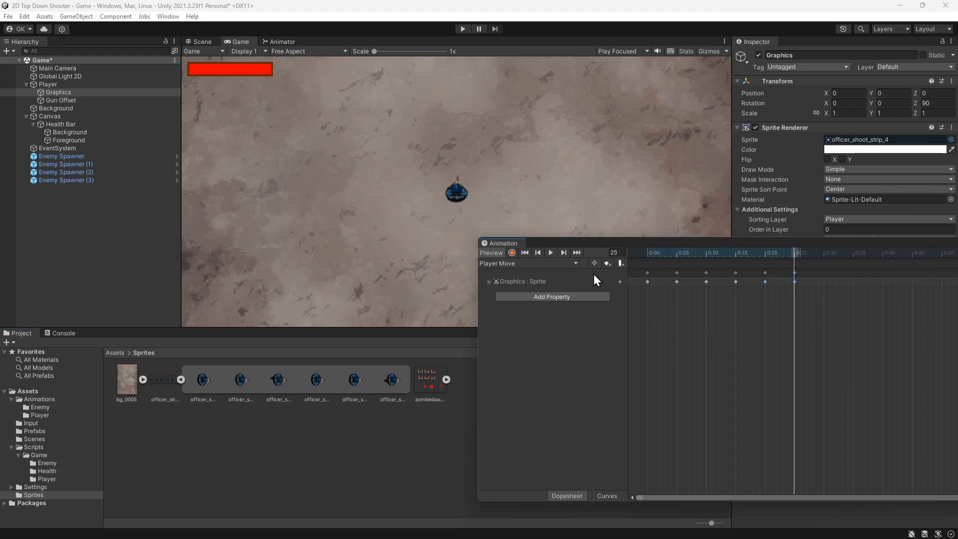
pyautogui.moveTo(390, 384); pyautogui.dragTo(799, 286)
# Step: Copy the first keyframe to 0:30 and preview the Player Move animation
pyautogui.click(821, 254)
pyautogui.click(646, 272)
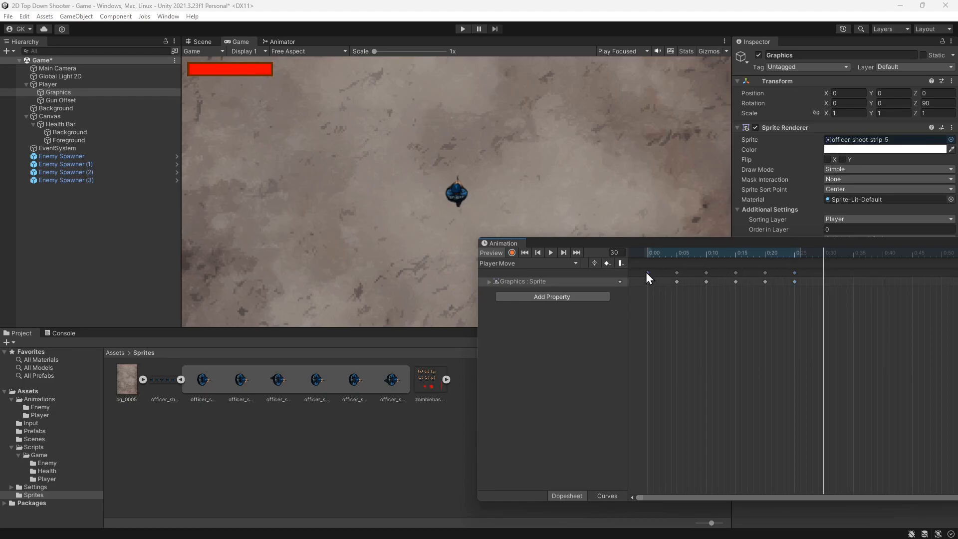
pyautogui.hotkey('ctrl', 'v')
pyautogui.click(550, 252)
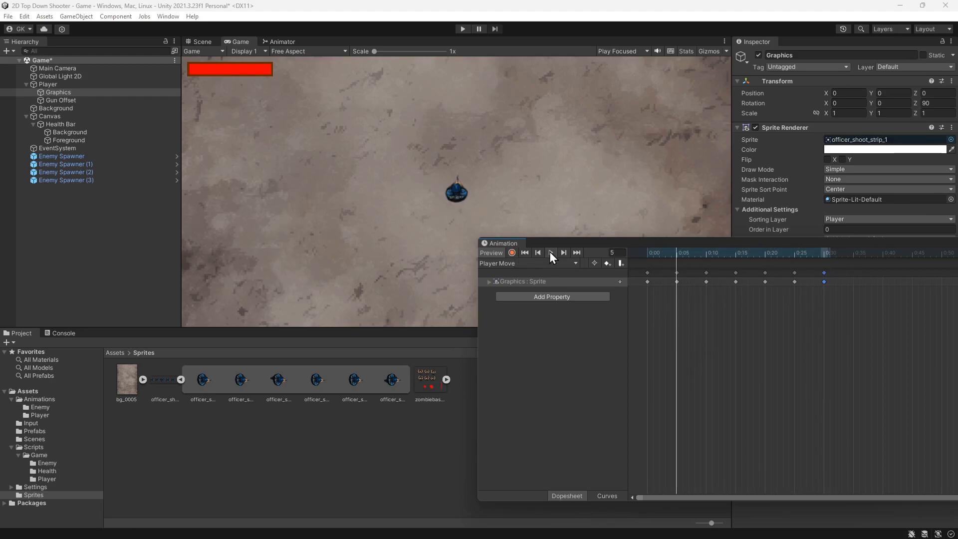
# Step: Stretch all Player Move keyframes so the last one lies at 0:40, preview the slower animation and close the Animation window
pyautogui.moveTo(836, 312); pyautogui.dragTo(484, 285)
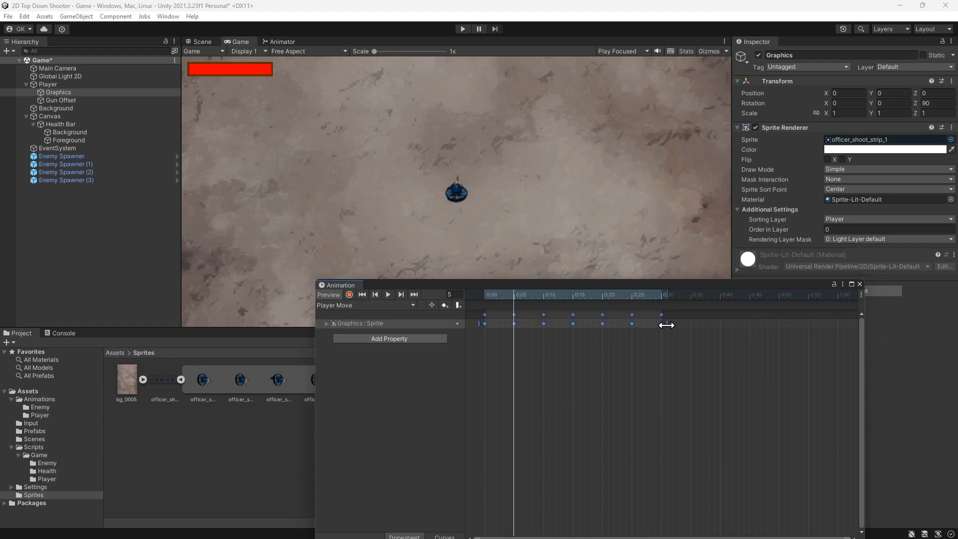
pyautogui.moveTo(667, 326); pyautogui.dragTo(726, 327)
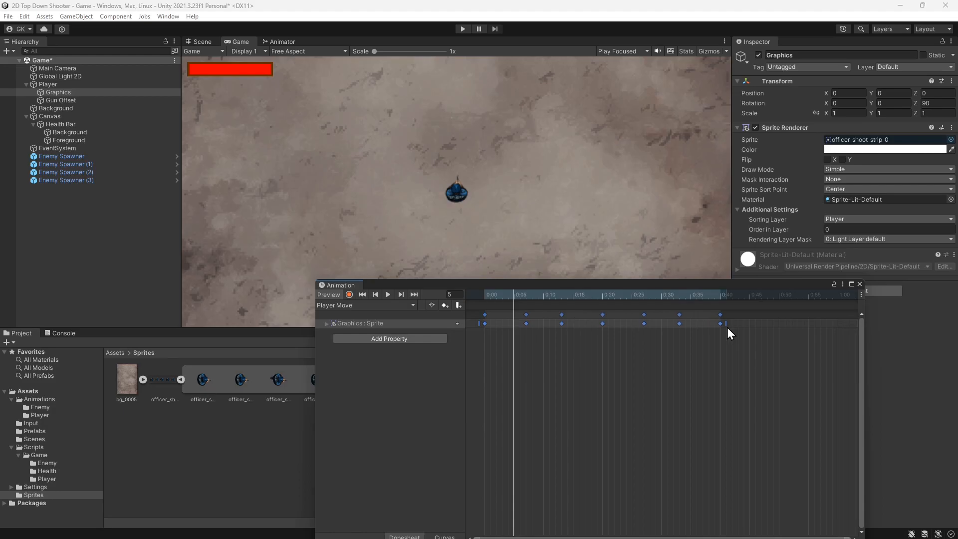
pyautogui.click(388, 295)
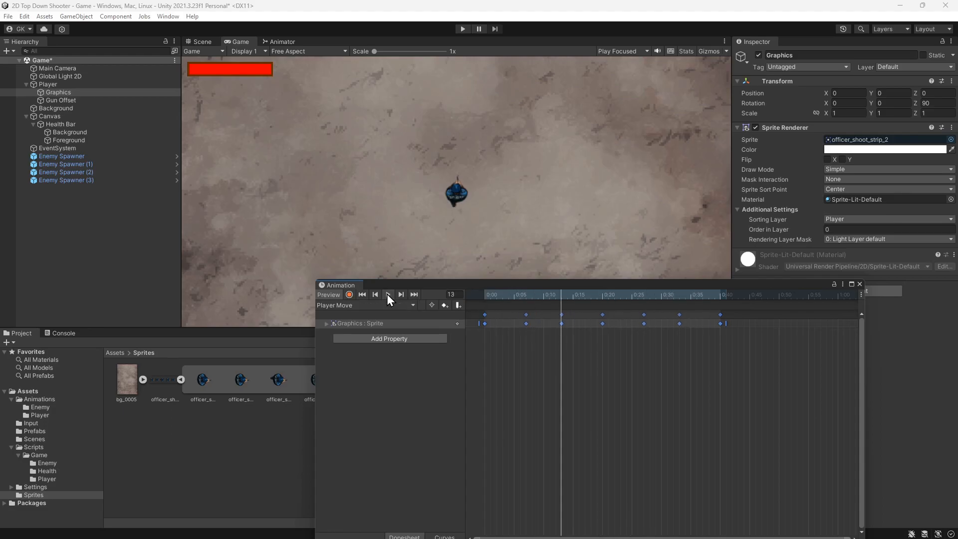
pyautogui.click(858, 283)
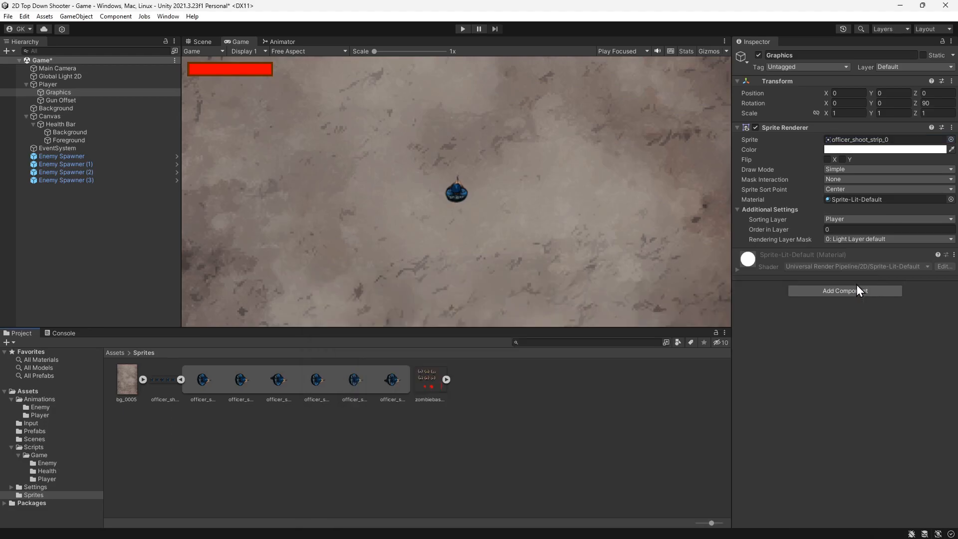
# Step: Run the game and move the player in several directions to check its animation, then stop the game
pyautogui.click(462, 28)
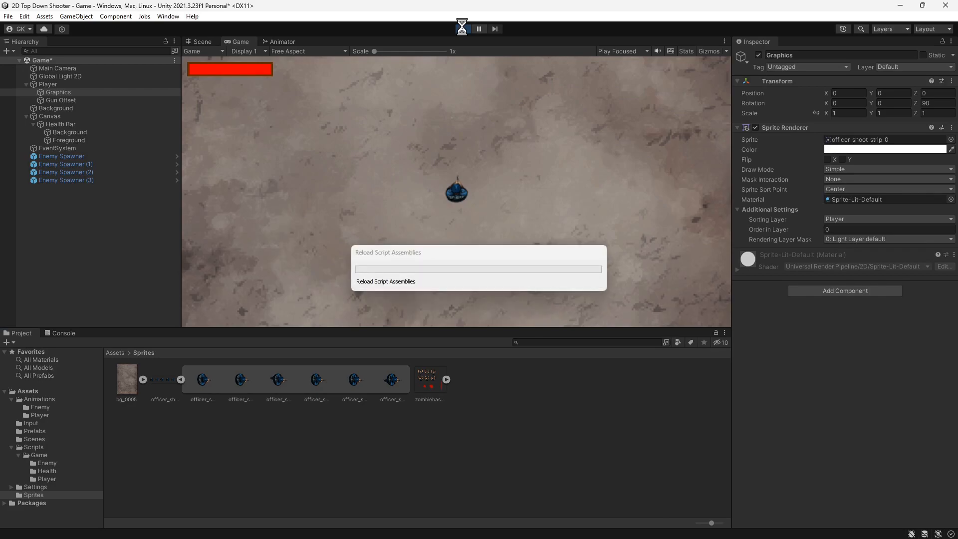
pyautogui.press('s')
pyautogui.press('d')
pyautogui.press('w')
pyautogui.press('a')
pyautogui.press('s')
pyautogui.press('d')
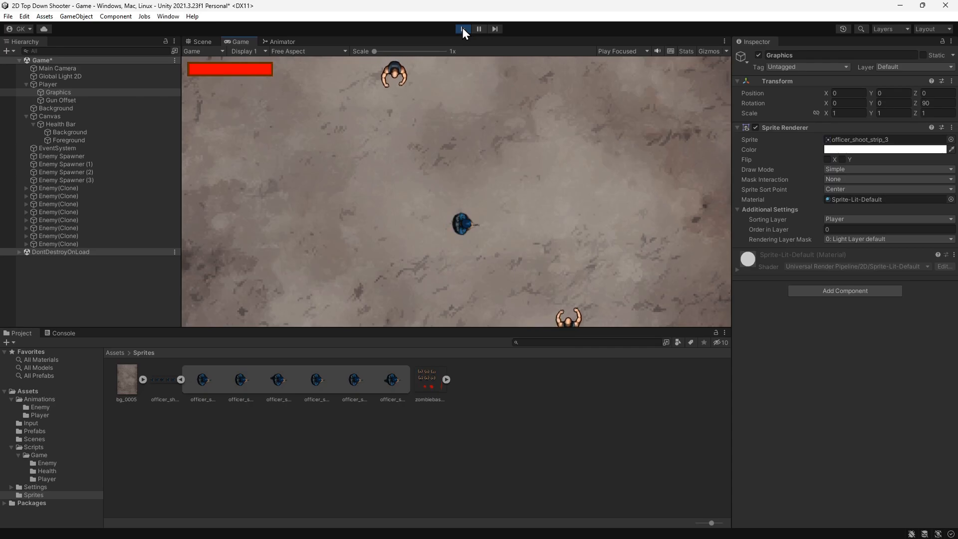
pyautogui.click(462, 28)
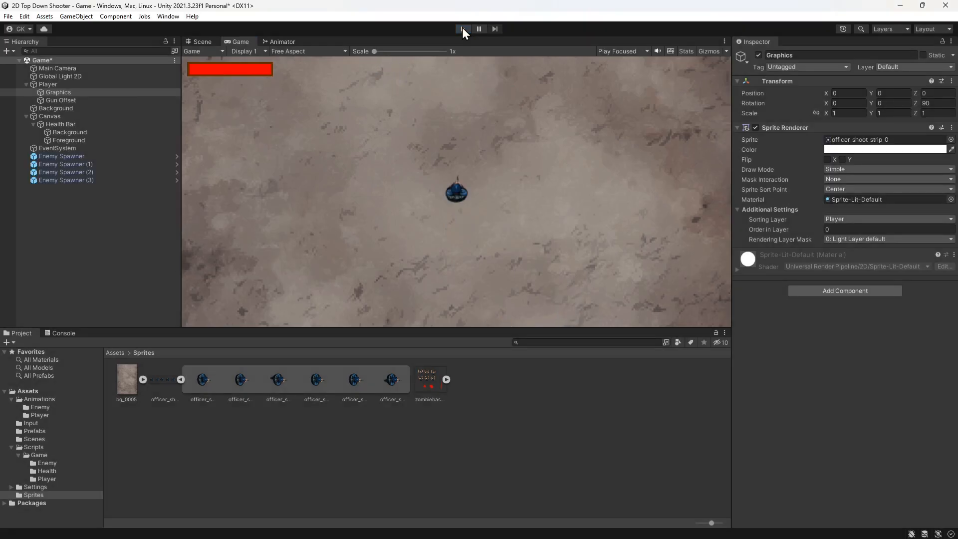
# Step: Open the Player object's Animator Controller and move the Player Move state clear of Any State, below and beside Entry
pyautogui.click(88, 86)
pyautogui.scroll(-15, 899, 363)
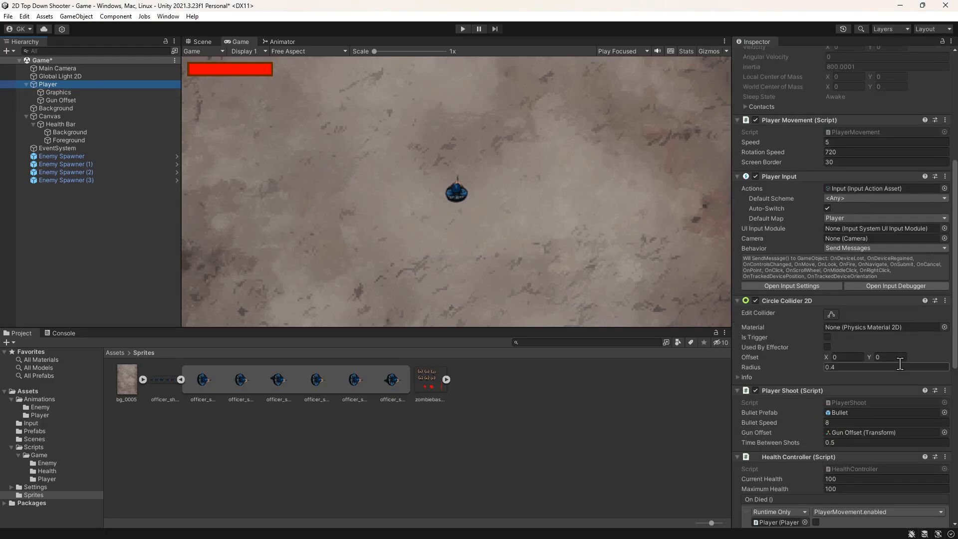
pyautogui.doubleClick(855, 429)
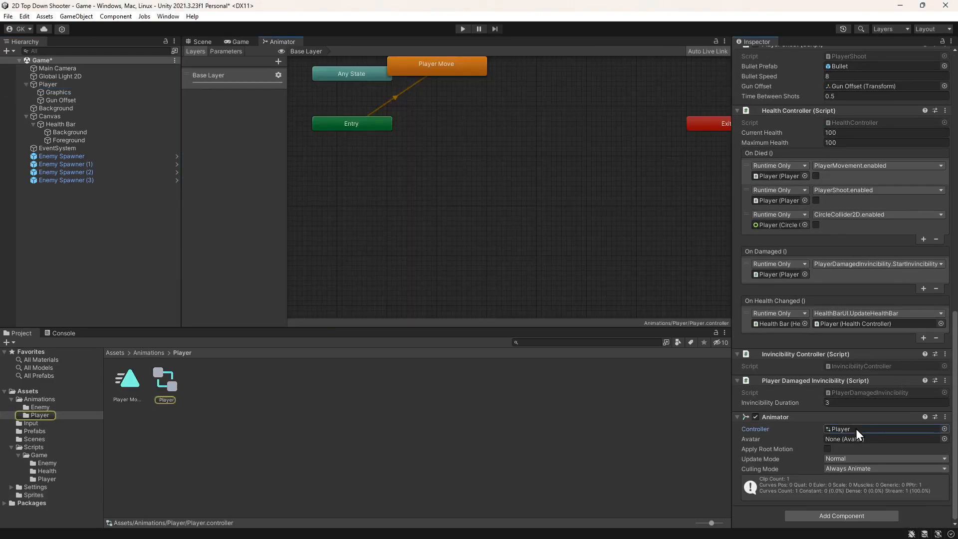
pyautogui.moveTo(472, 73); pyautogui.dragTo(516, 222)
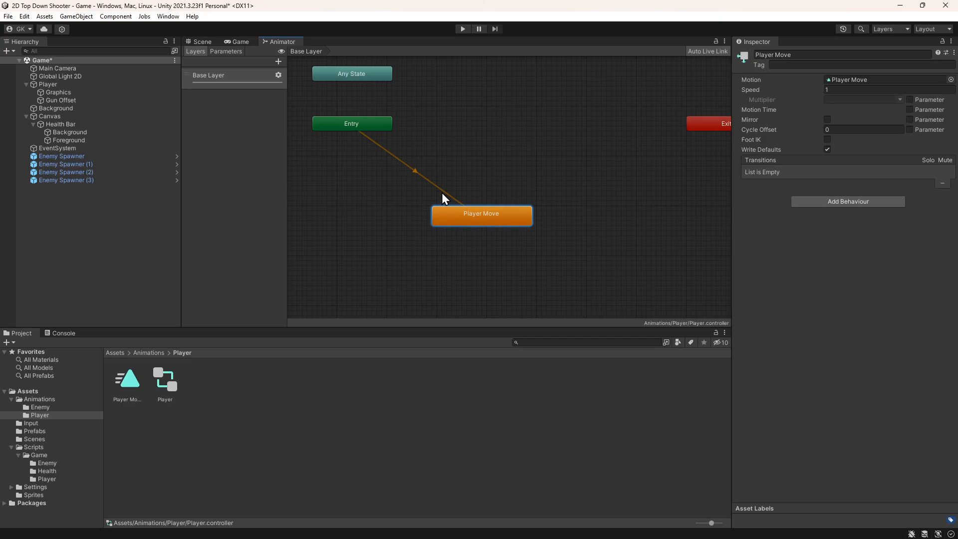
# Step: Open the Animation window for the Player object and create a new clip named Player Idle
pyautogui.click(162, 19)
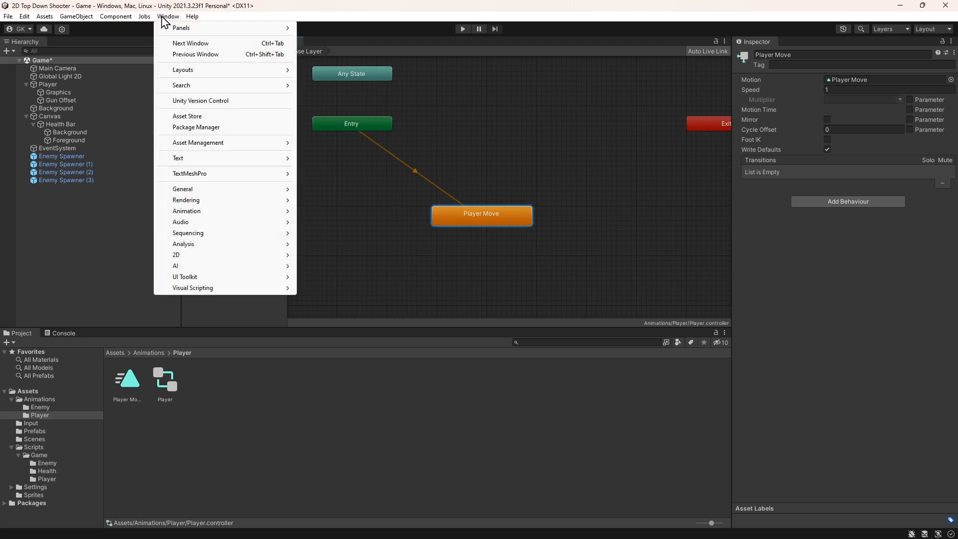
pyautogui.moveTo(182, 212)
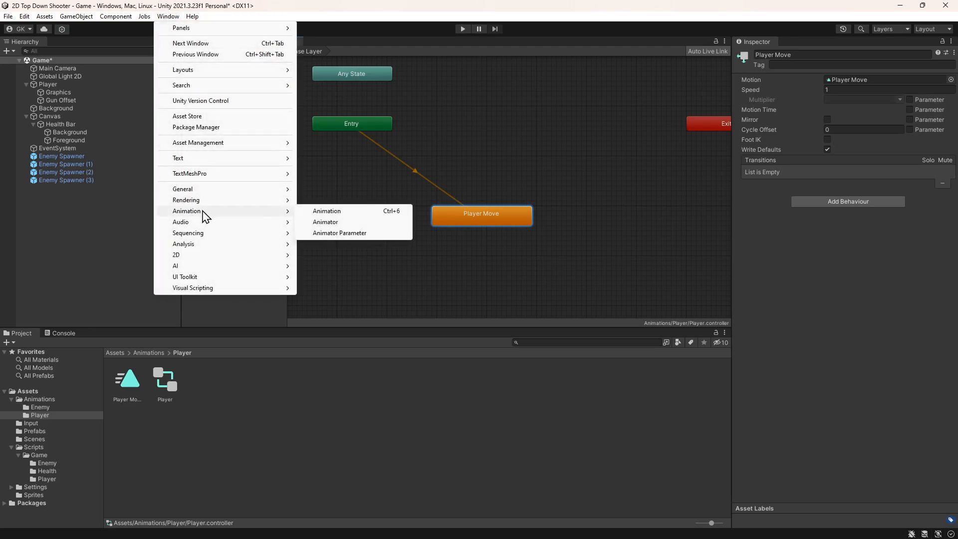
pyautogui.click(307, 216)
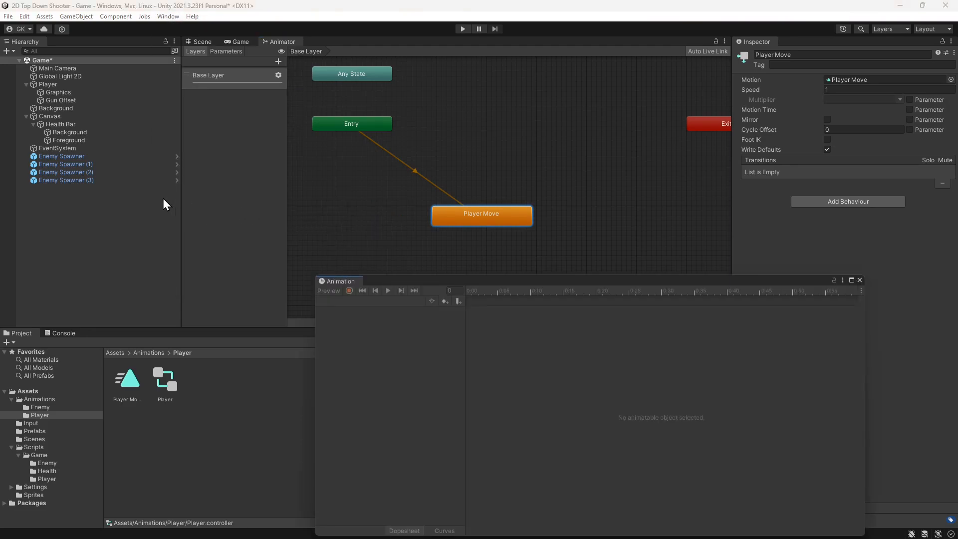
pyautogui.click(63, 85)
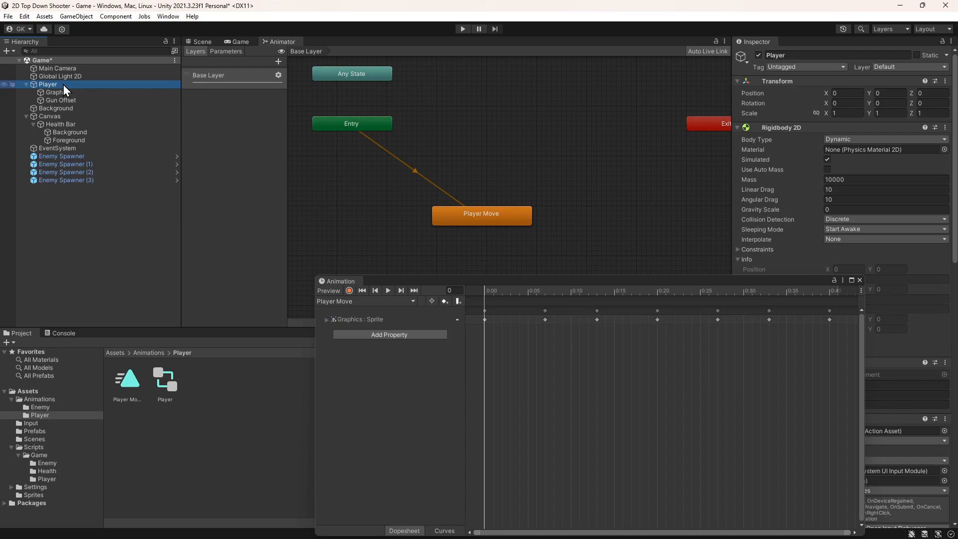
pyautogui.click(412, 301)
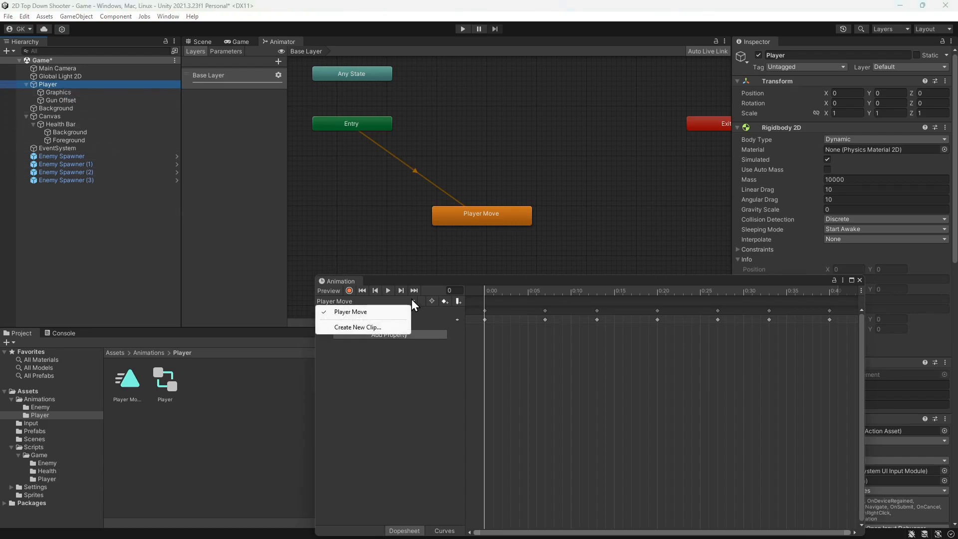
pyautogui.click(382, 327)
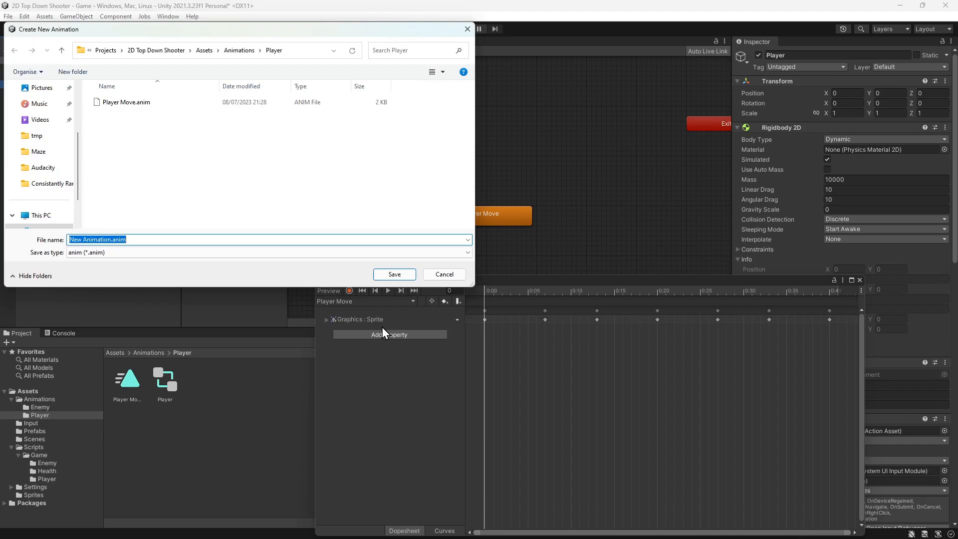
pyautogui.write('Player Idle')
pyautogui.click(387, 275)
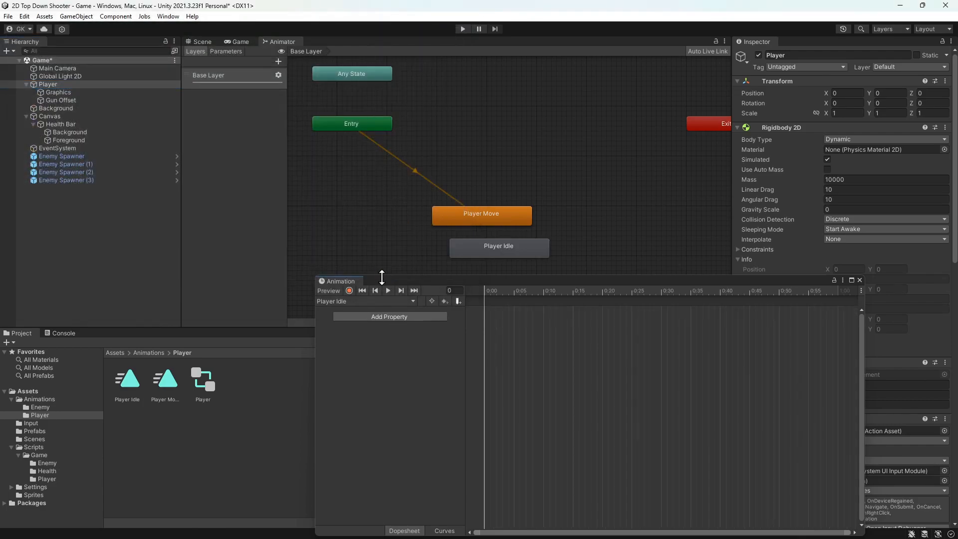
# Step: Add the Sprite property of the Graphics child to the Player Idle clip
pyautogui.click(382, 317)
pyautogui.click(452, 387)
pyautogui.click(459, 411)
pyautogui.scroll(-5, 459, 411)
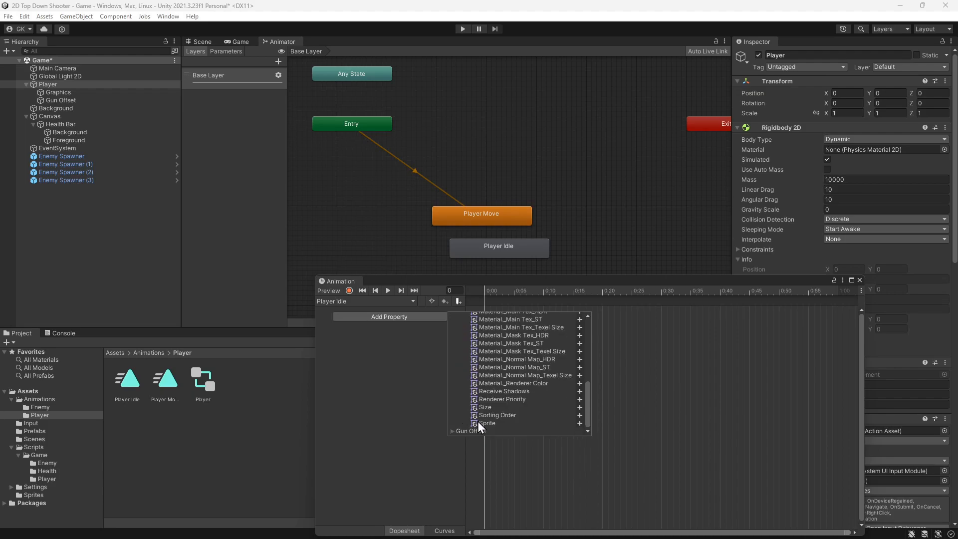
pyautogui.click(580, 423)
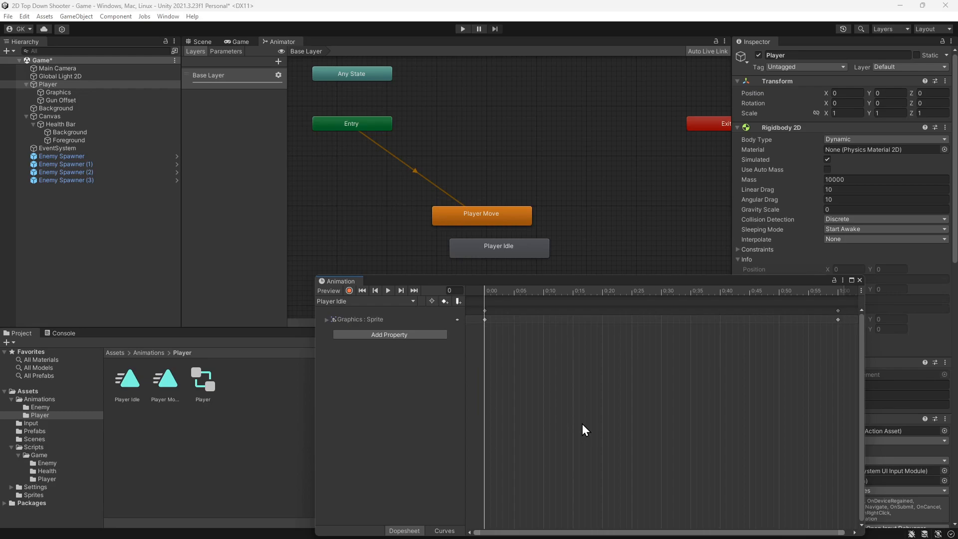
# Step: Delete Player Idle's end keyframe, place the first officer_shoot_strip sprite at 0:00 and close the Animation window
pyautogui.click(838, 320)
pyautogui.press('Delete')
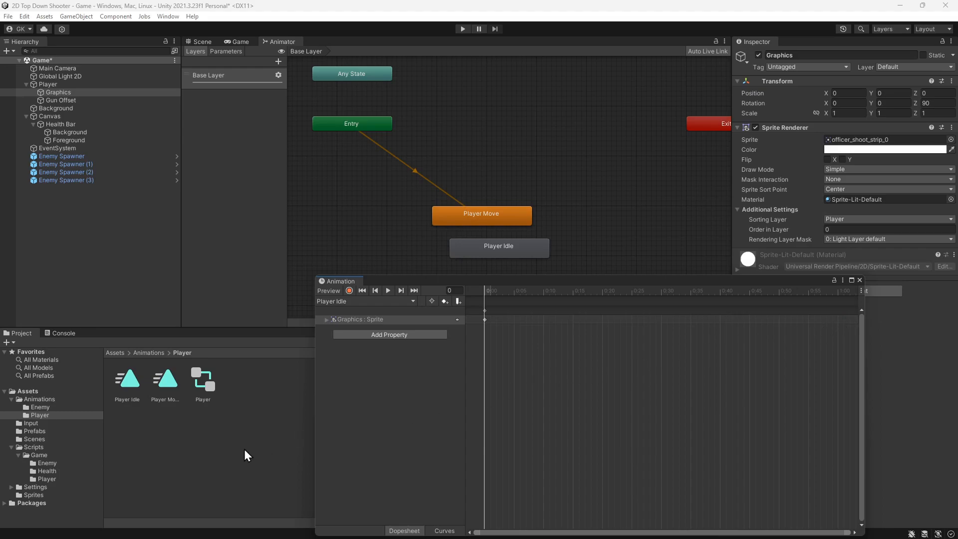
pyautogui.click(33, 495)
pyautogui.moveTo(206, 389); pyautogui.dragTo(484, 320)
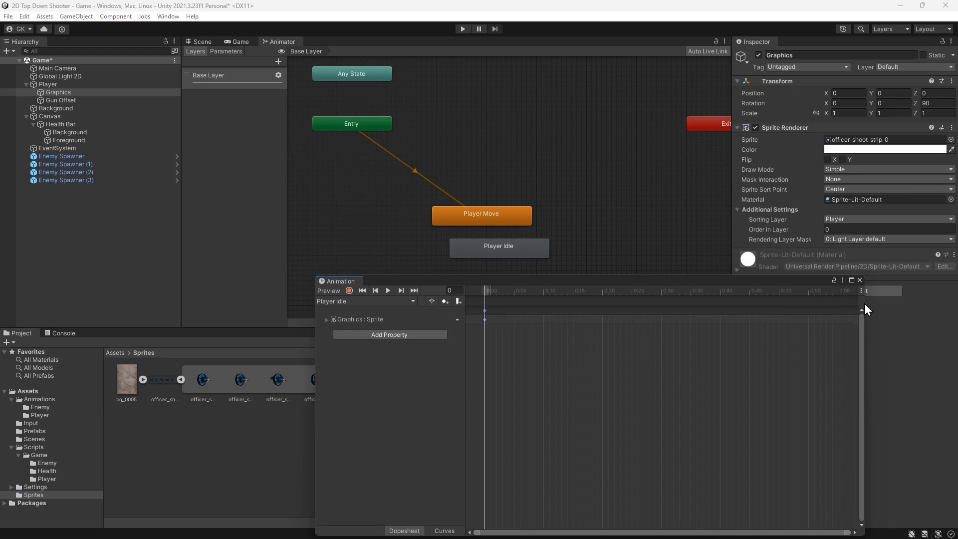
pyautogui.click(860, 280)
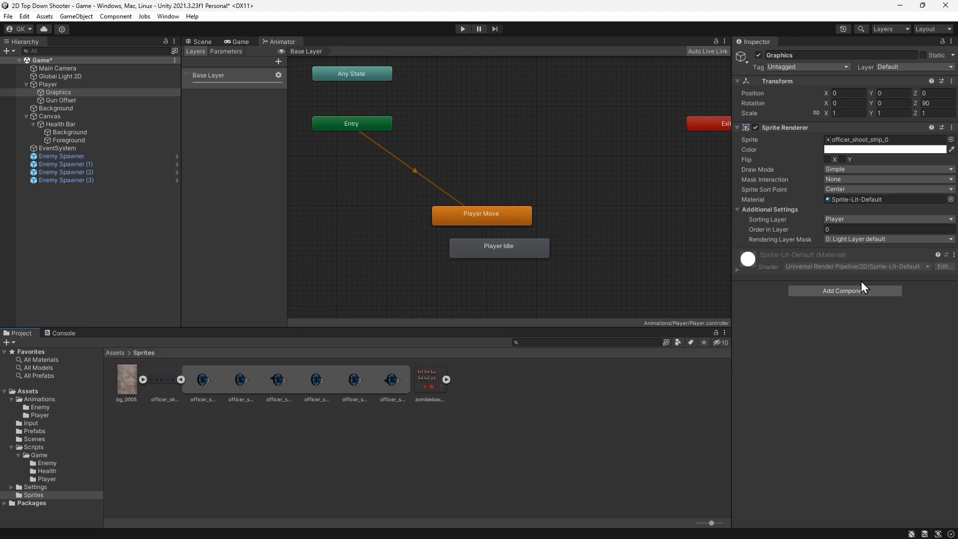
# Step: Make Player Idle the layer's default state and move the Player Move state up and away from it
pyautogui.rightClick(504, 255)
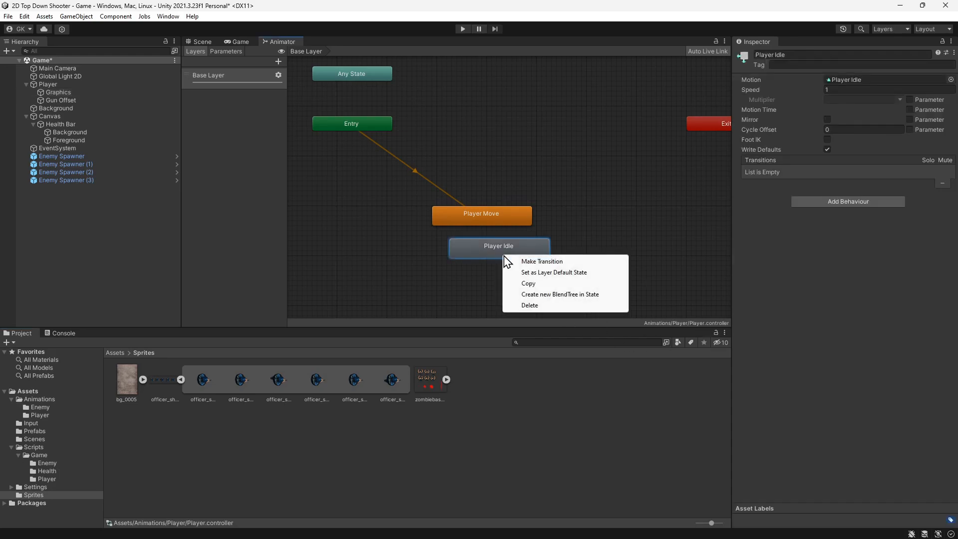
pyautogui.click(532, 272)
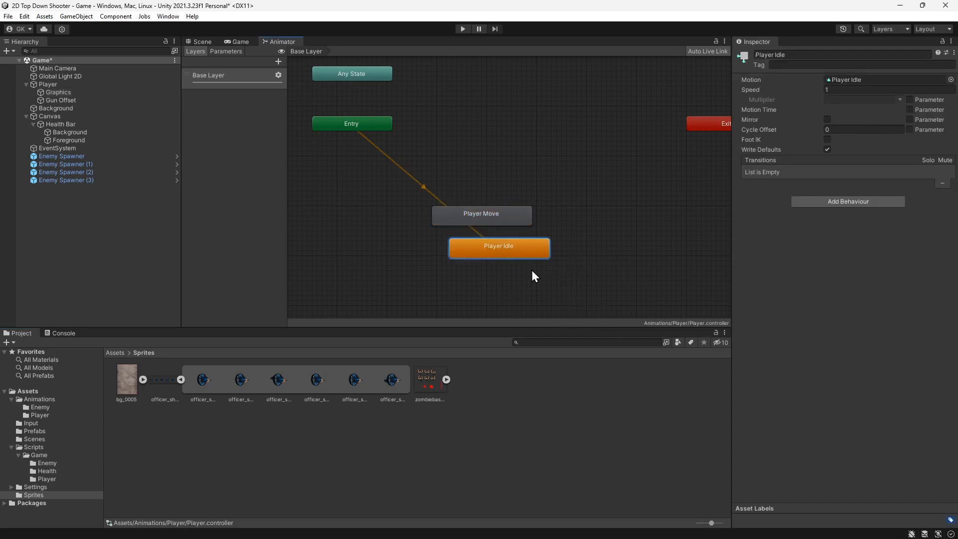
pyautogui.moveTo(513, 222); pyautogui.dragTo(564, 182)
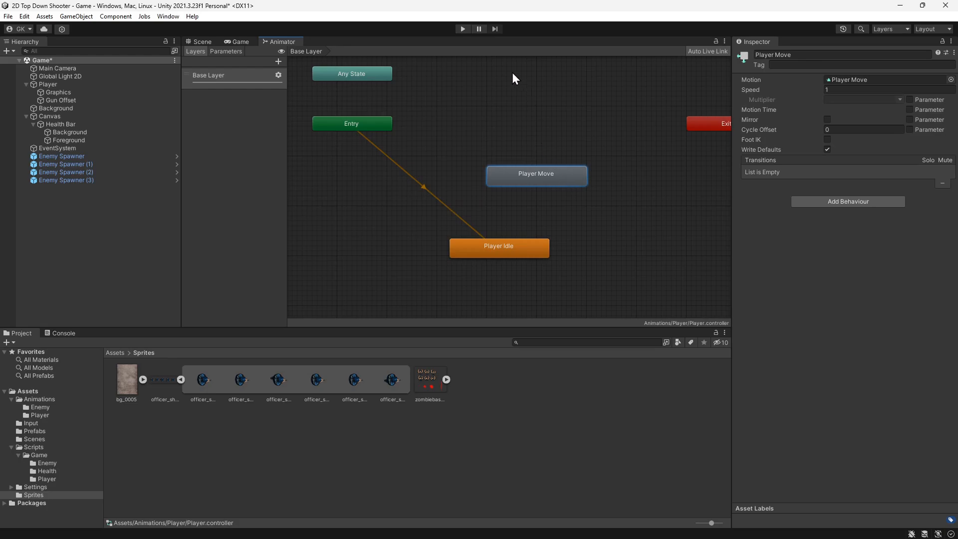
# Step: Run the game and move the player in several directions to check the idle animation, then stop the game
pyautogui.click(464, 29)
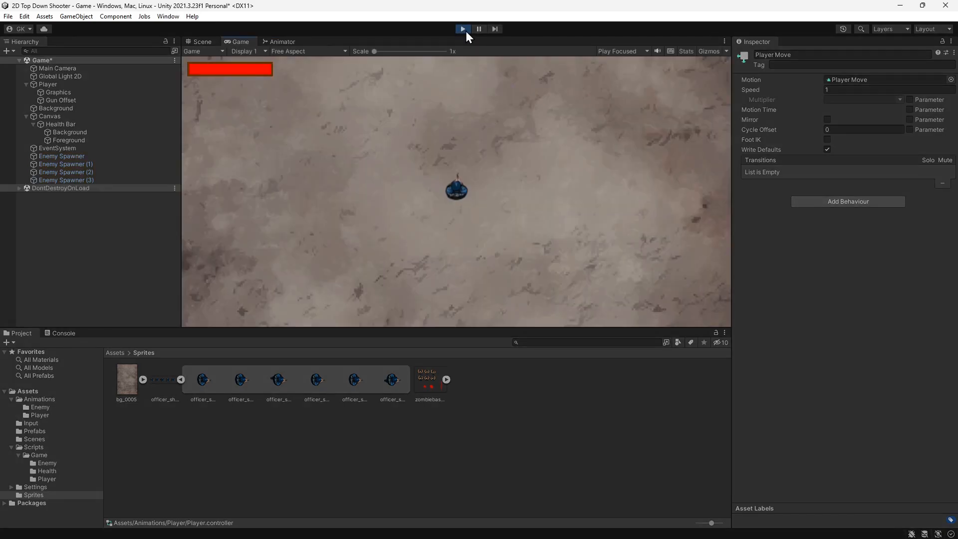
pyautogui.press('d')
pyautogui.press('s')
pyautogui.press('a')
pyautogui.press('w')
pyautogui.press('a')
pyautogui.press('s')
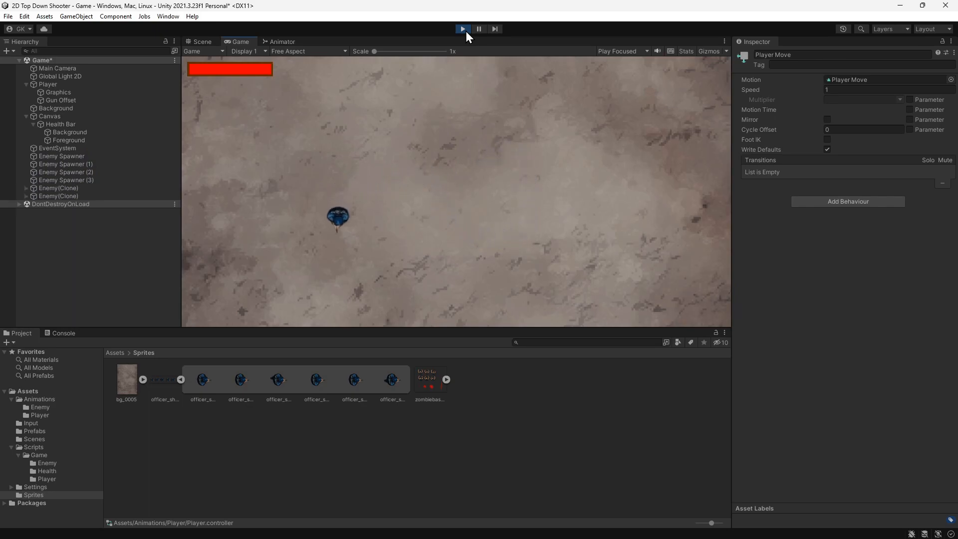
pyautogui.press('d')
pyautogui.press('w')
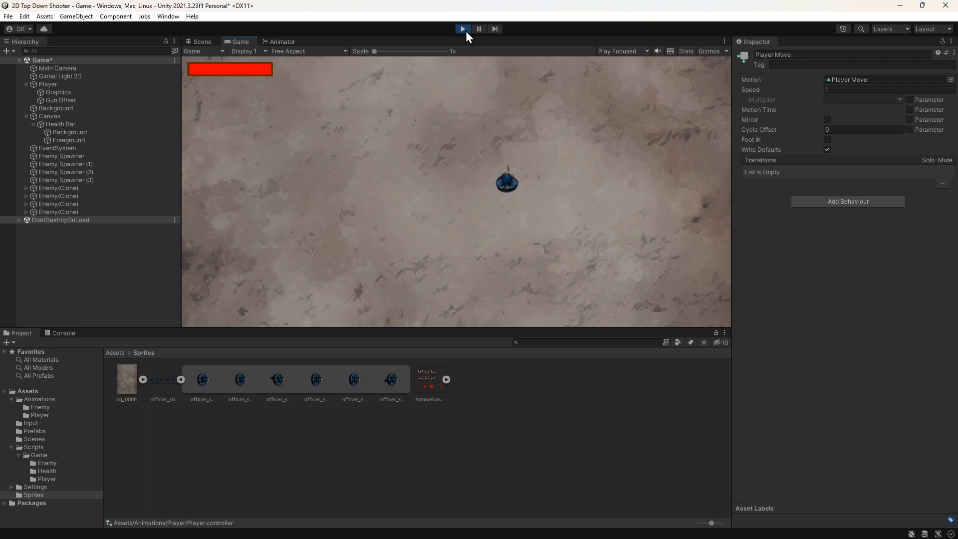
pyautogui.press('s')
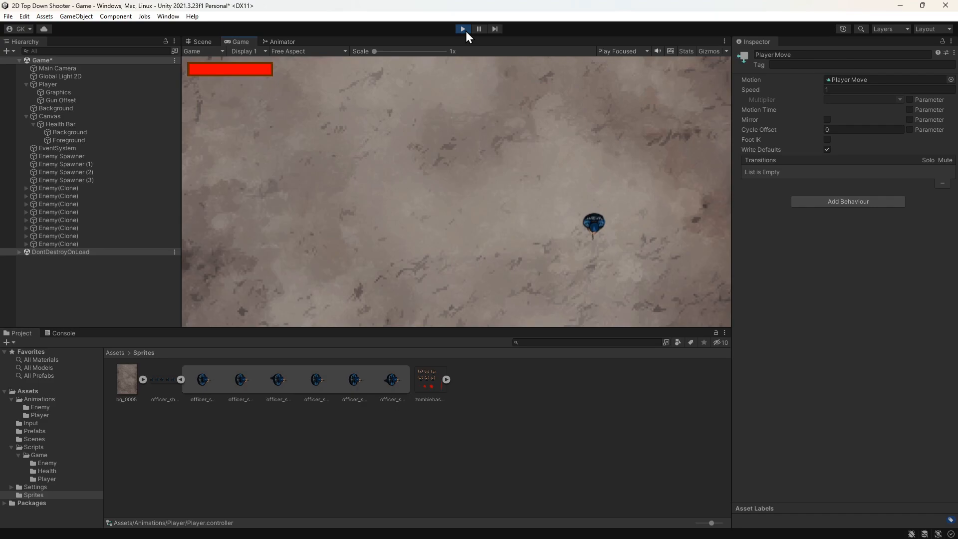
pyautogui.click(464, 30)
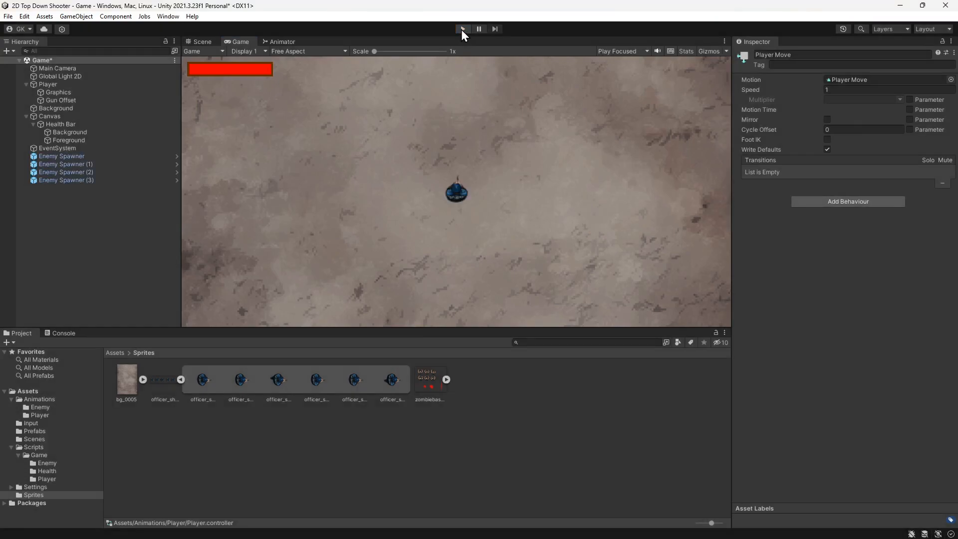
# Step: Make a transition from the Player Idle state to Player Move in the Animator
pyautogui.click(281, 42)
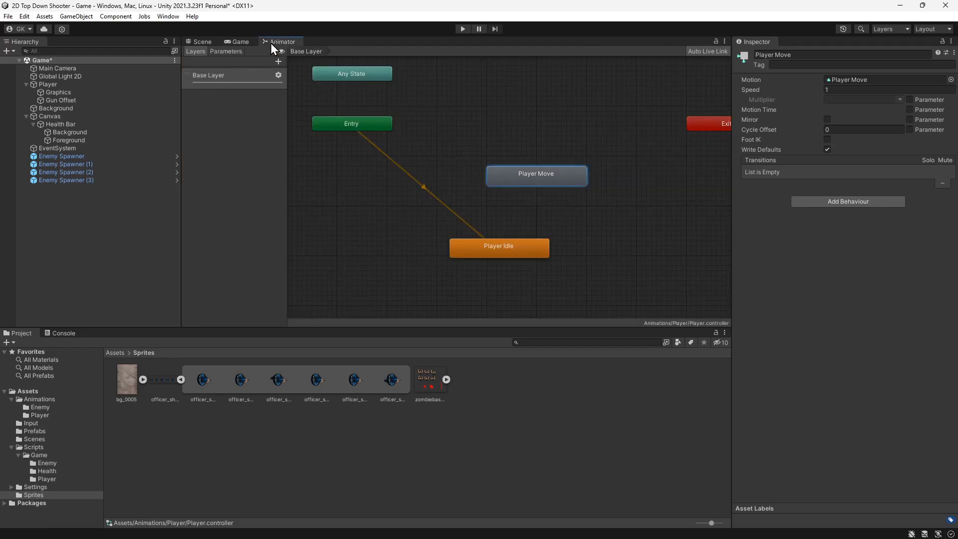
pyautogui.rightClick(486, 248)
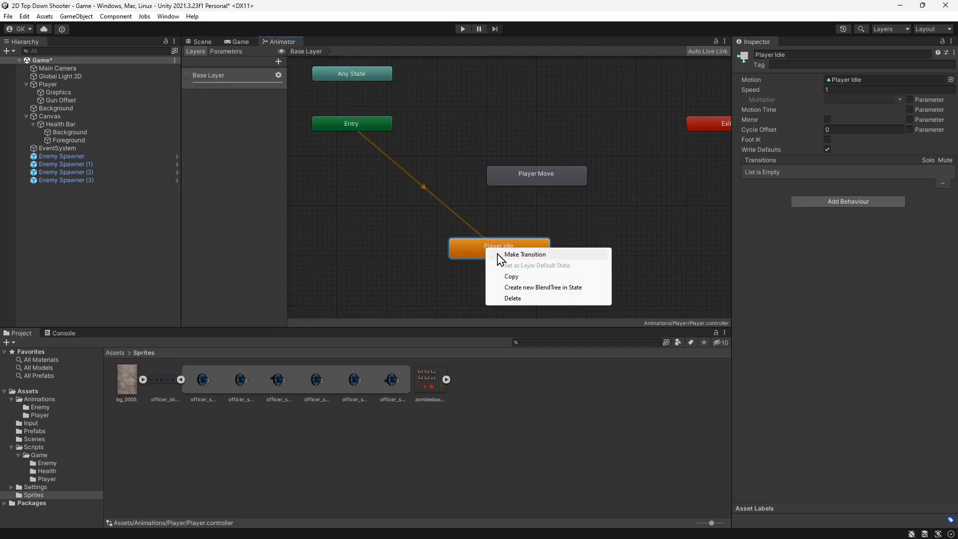
pyautogui.click(499, 255)
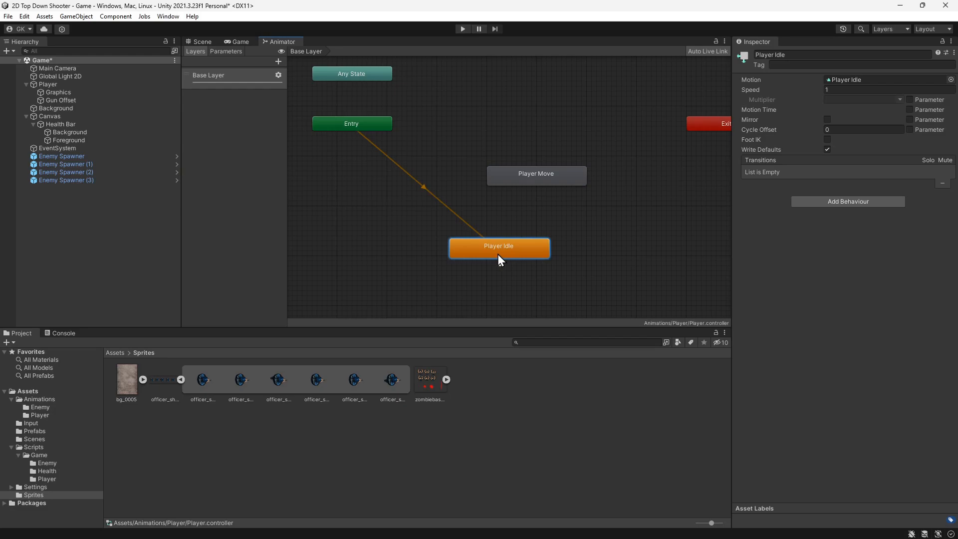
pyautogui.click(534, 179)
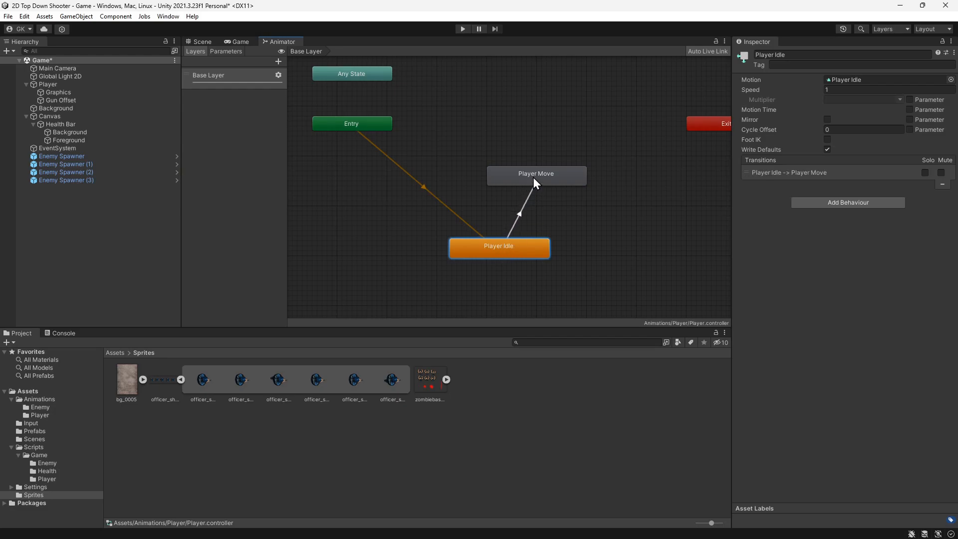
# Step: Turn off Has Exit Time and set Transition Duration to 0 for the Player Idle to Player Move transition
pyautogui.click(526, 203)
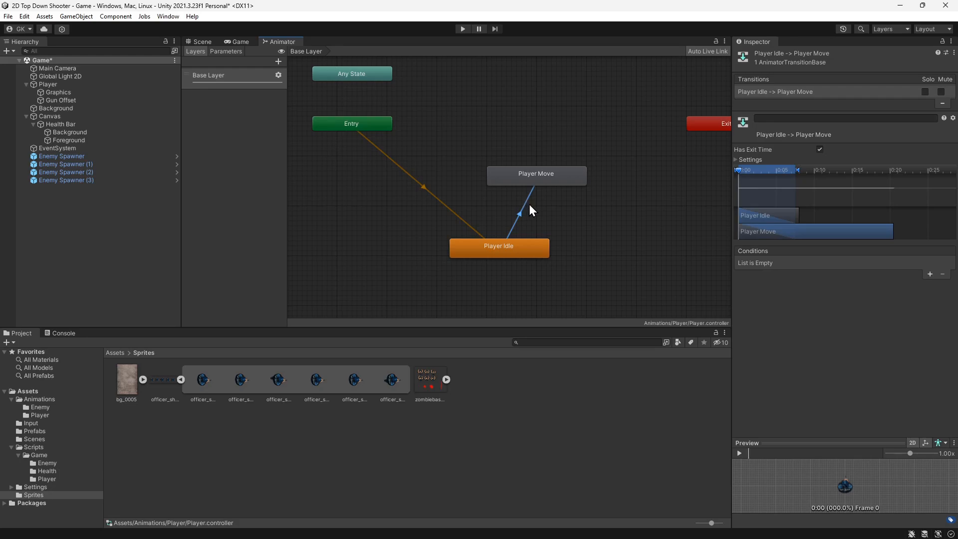
pyautogui.click(736, 160)
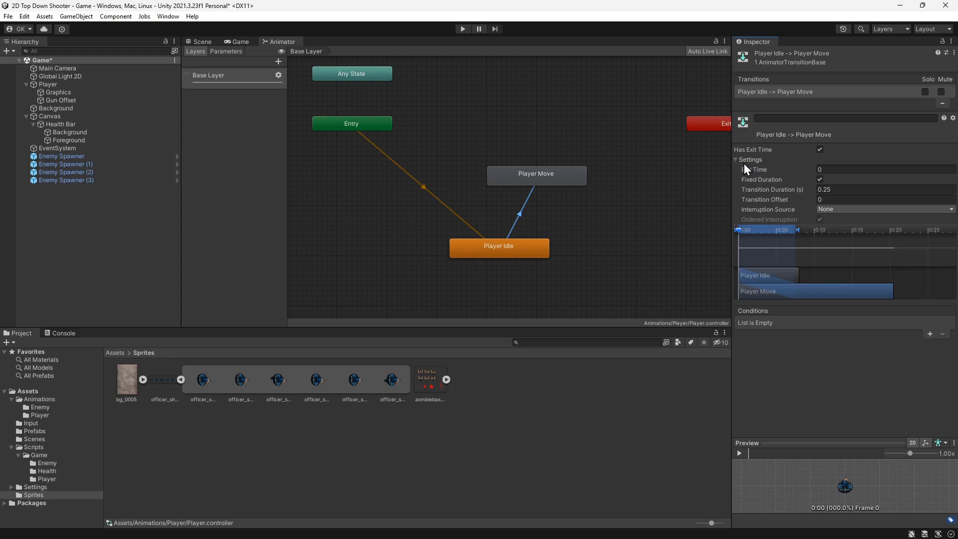
pyautogui.click(819, 149)
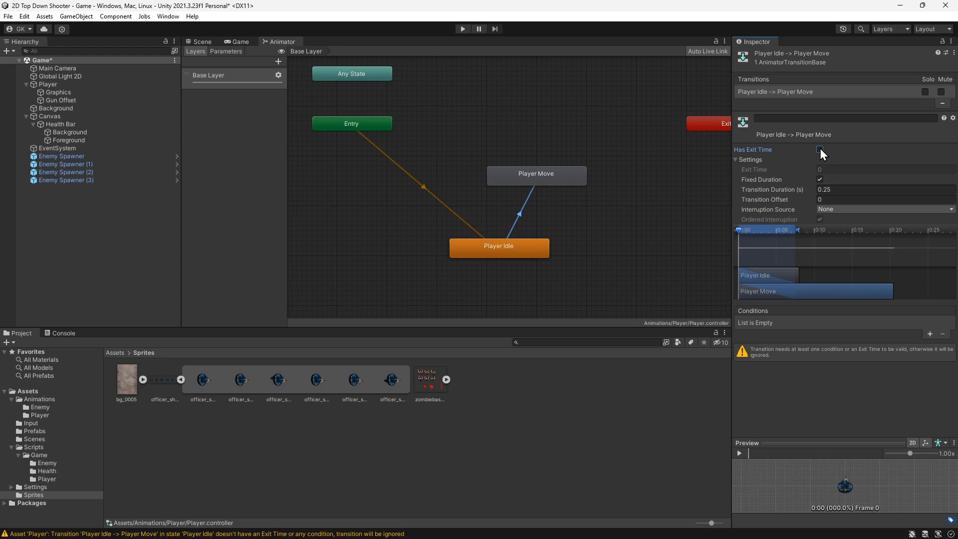
pyautogui.click(843, 189)
pyautogui.write('0')
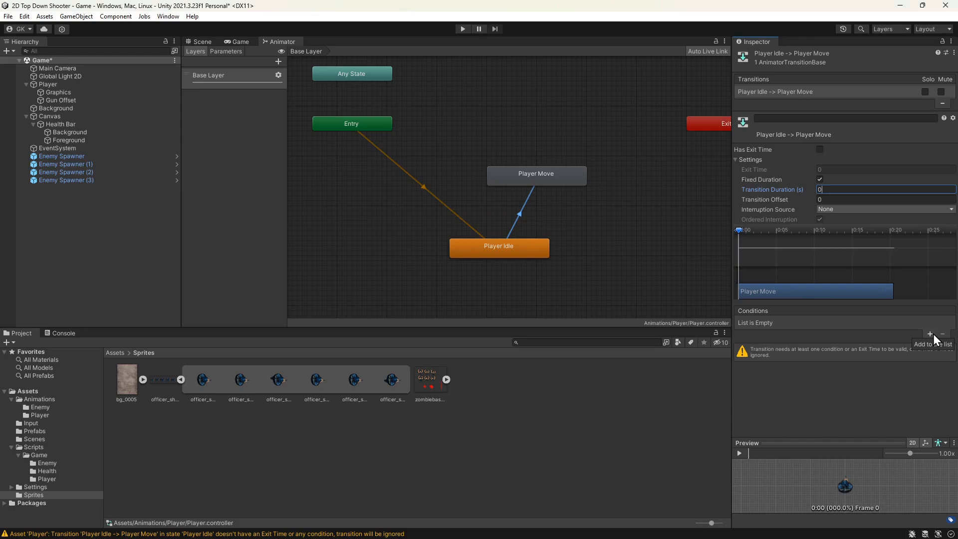
# Step: Create a Bool parameter named IsMoving and add the condition IsMoving true to the Player Idle to Player Move transition
pyautogui.click(226, 52)
pyautogui.click(277, 61)
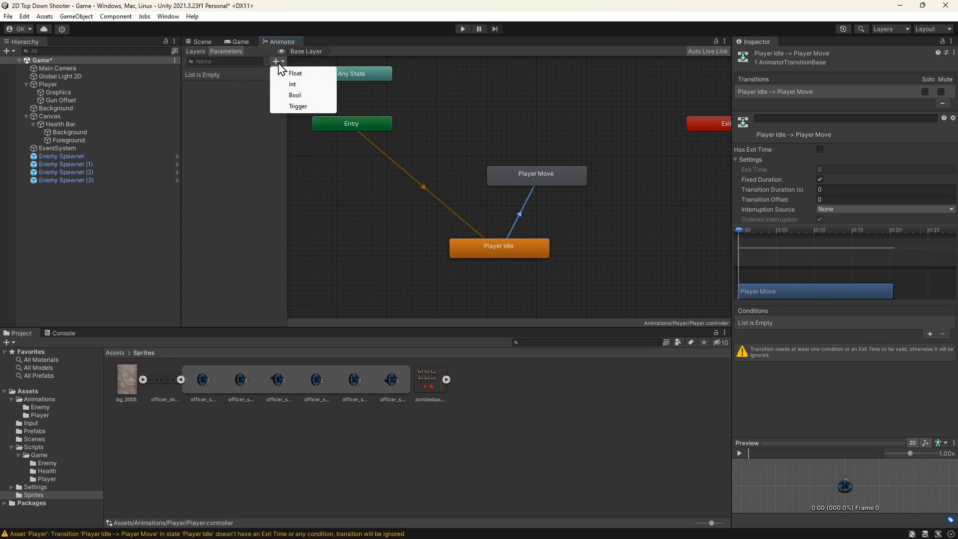
pyautogui.click(294, 96)
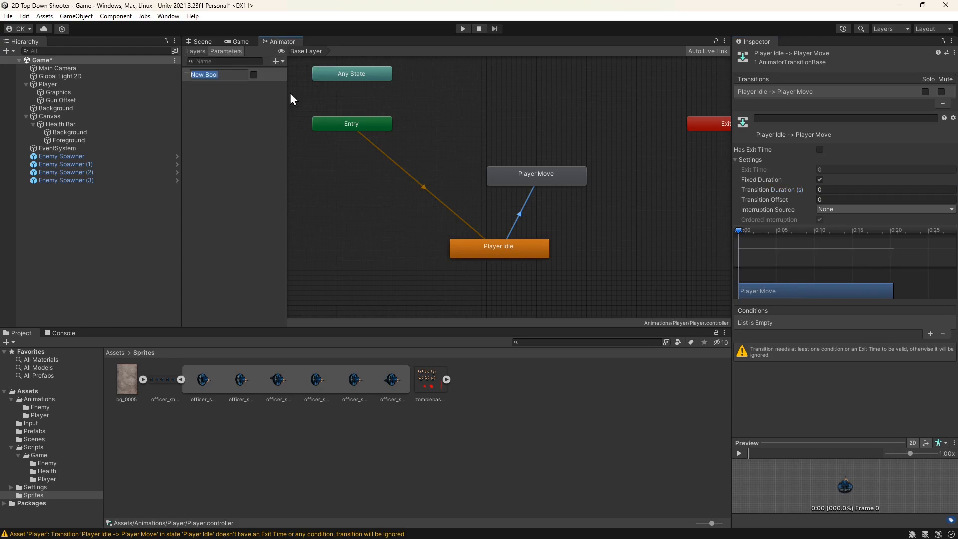
pyautogui.write('IsMoving')
pyautogui.press('Return')
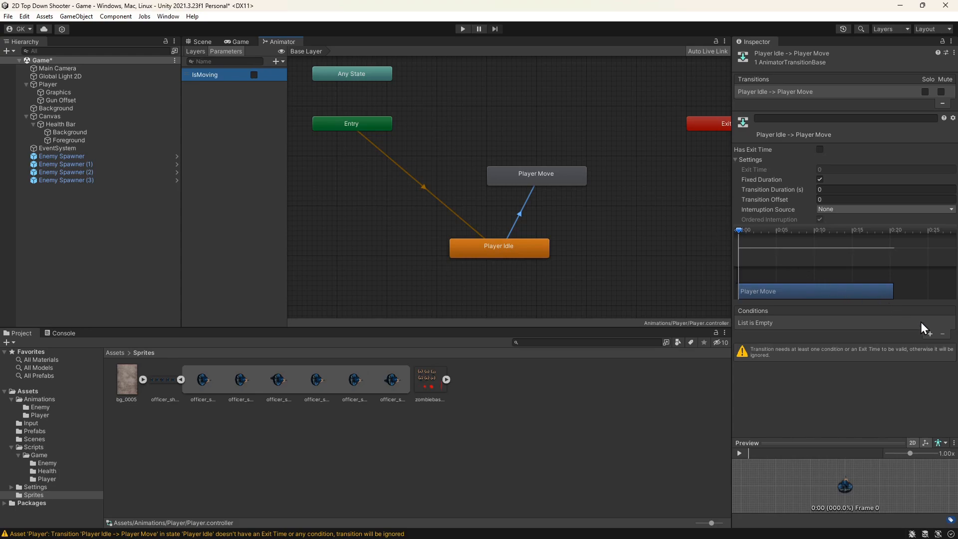
pyautogui.click(930, 333)
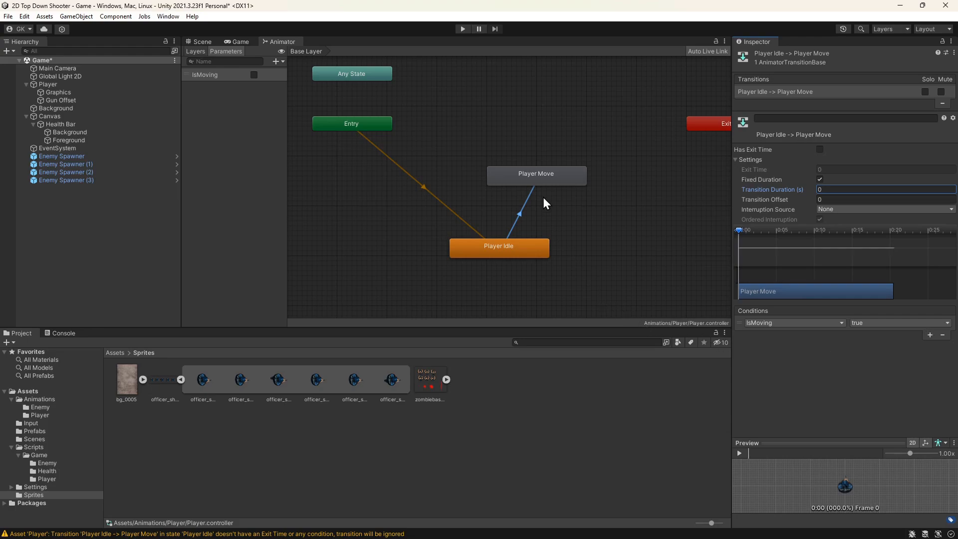
# Step: Make a return transition from the Player Move state to Player Idle
pyautogui.rightClick(548, 179)
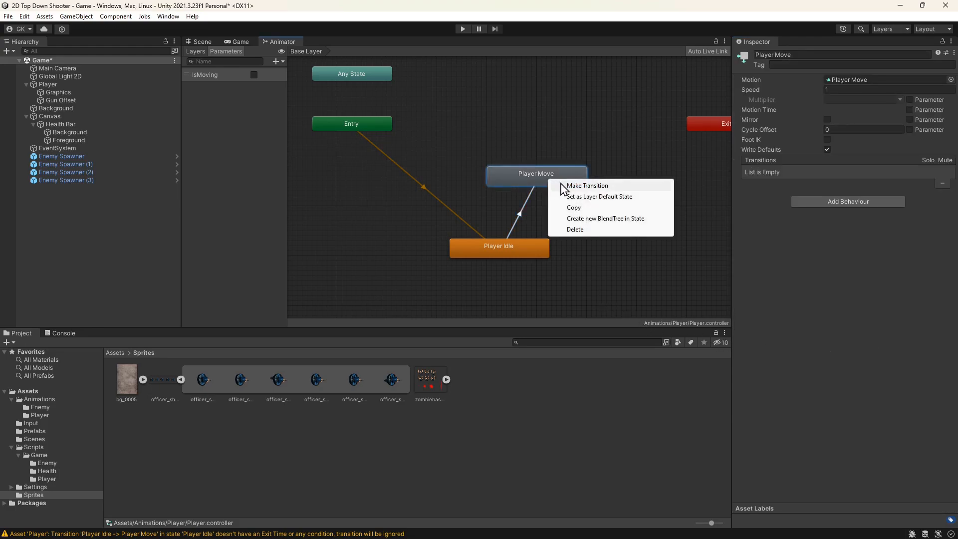
pyautogui.click(586, 185)
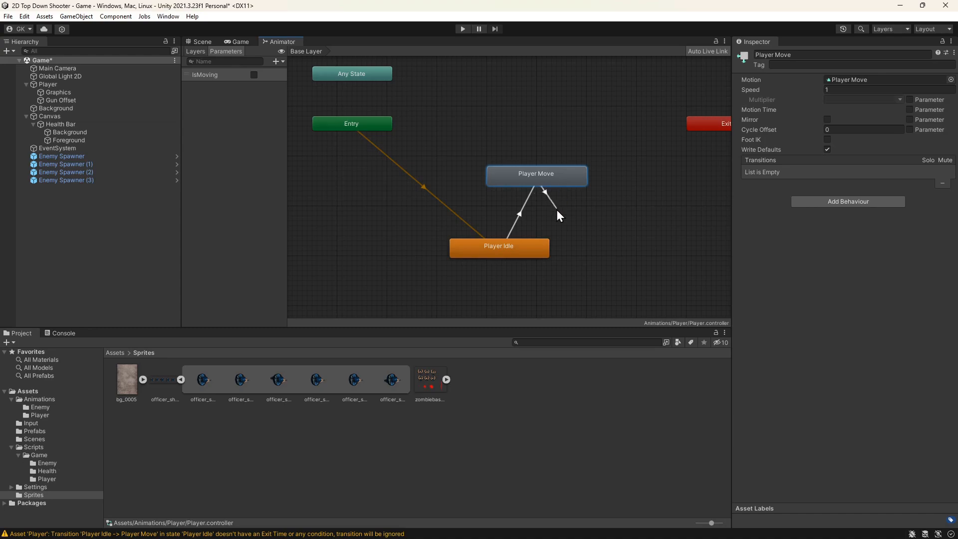
pyautogui.click(534, 254)
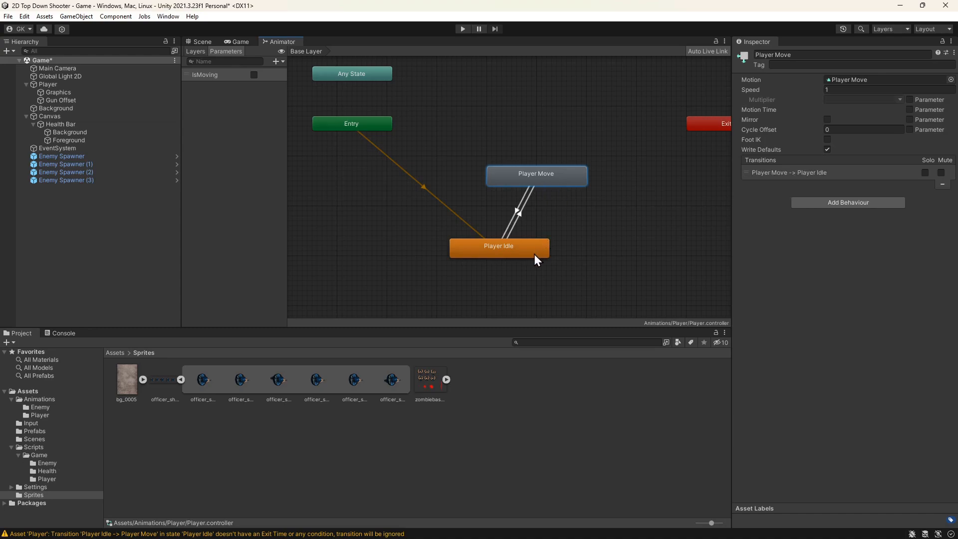
# Step: Turn off Has Exit Time and set Transition Duration to 0 for the Player Move to Player Idle transition
pyautogui.click(522, 196)
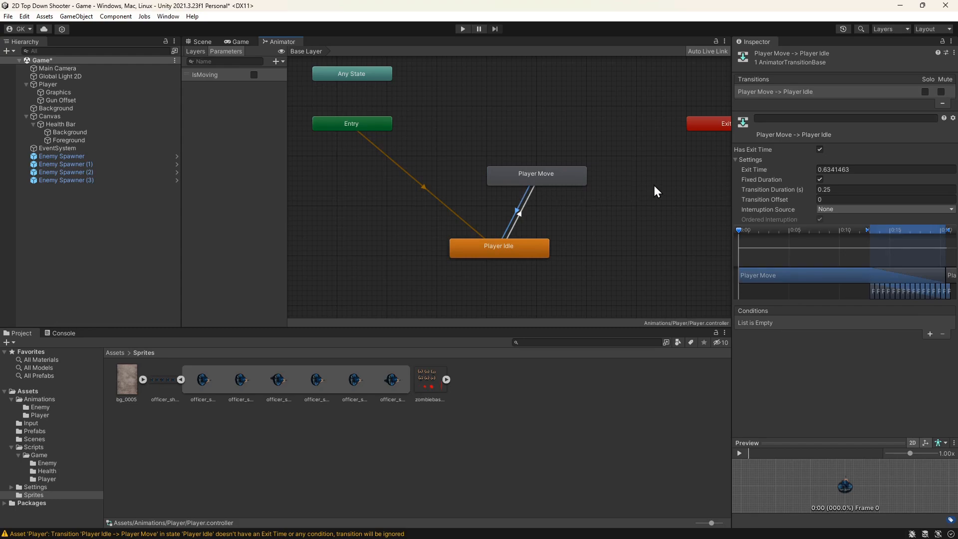
pyautogui.click(819, 149)
pyautogui.click(833, 189)
pyautogui.write('0')
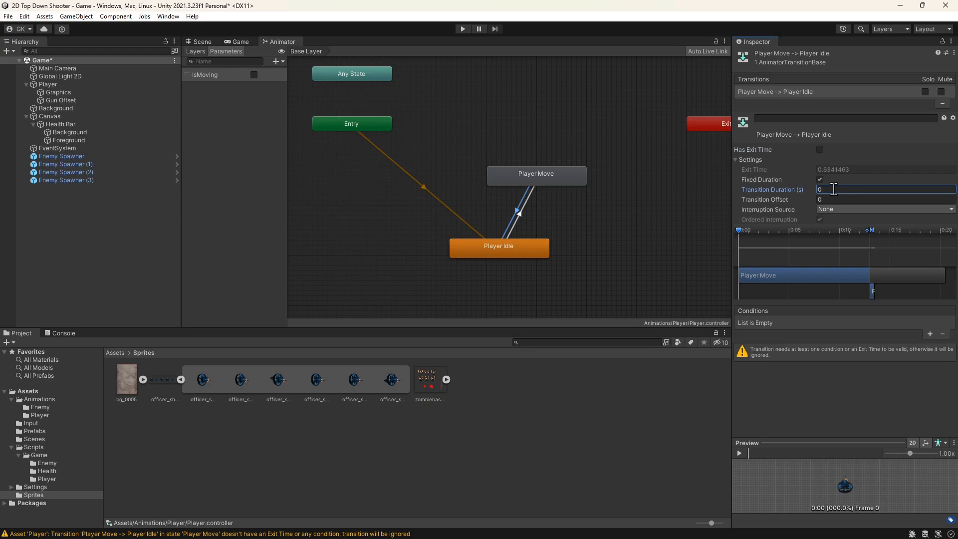
# Step: Add the condition IsMoving false to the Player Move to Player Idle transition
pyautogui.click(930, 334)
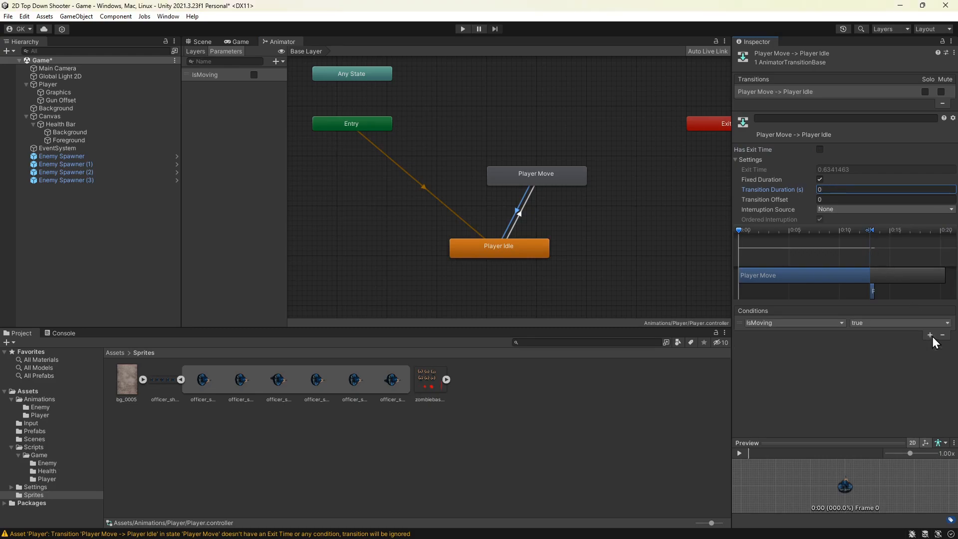
pyautogui.click(902, 325)
pyautogui.click(896, 344)
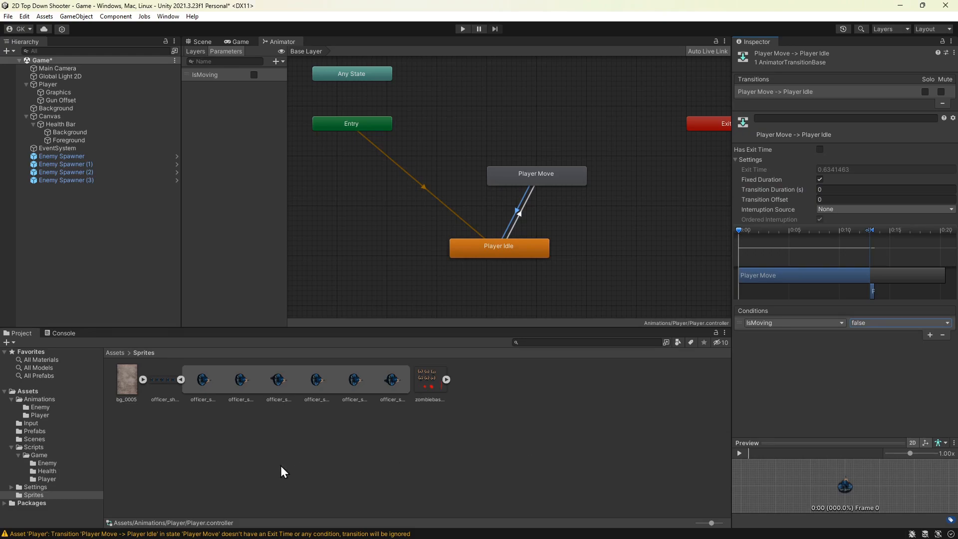
# Step: Open the PlayerMovement script from Scripts/Game/Player in Visual Studio and declare a private Animator field named _animator below _camera
pyautogui.click(46, 479)
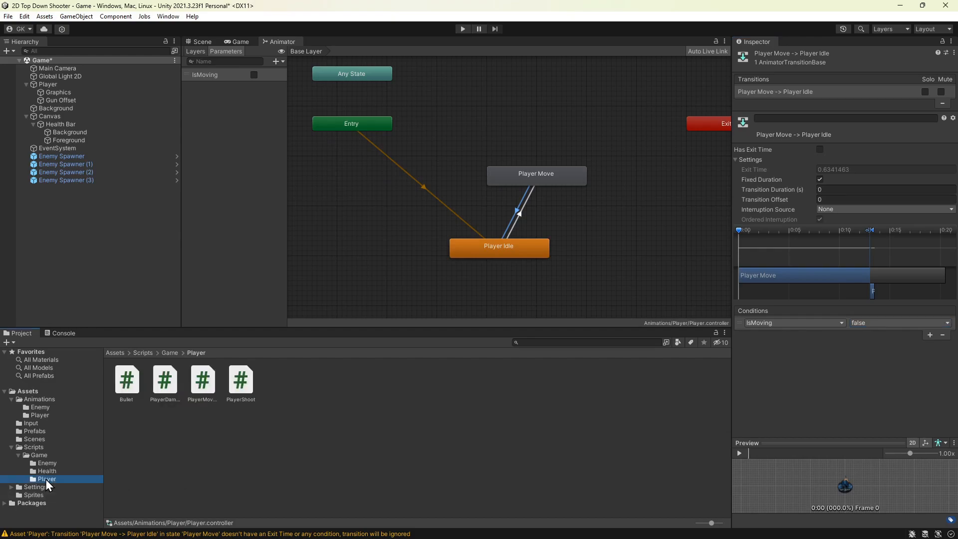
pyautogui.doubleClick(199, 384)
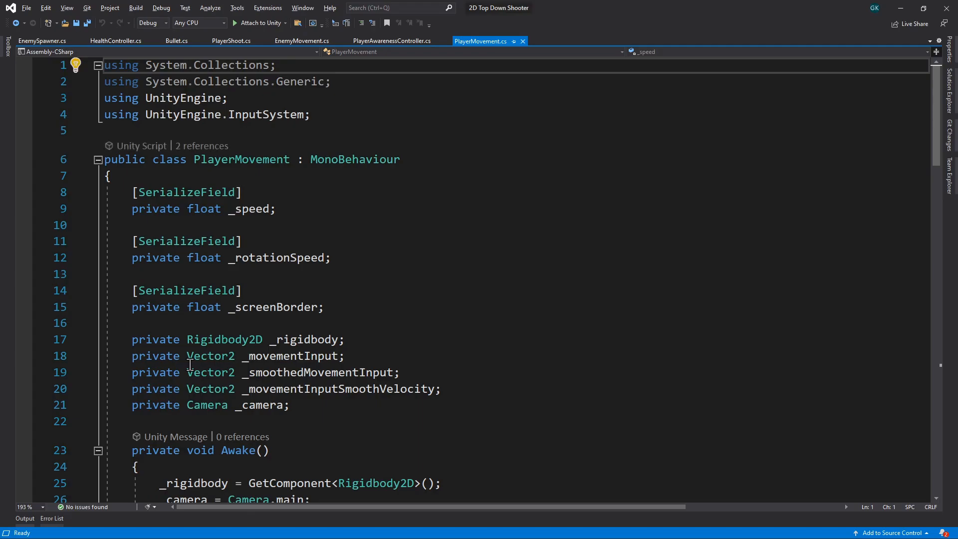
pyautogui.click(332, 420)
pyautogui.click(339, 408)
pyautogui.press('Return')
pyautogui.write('p')
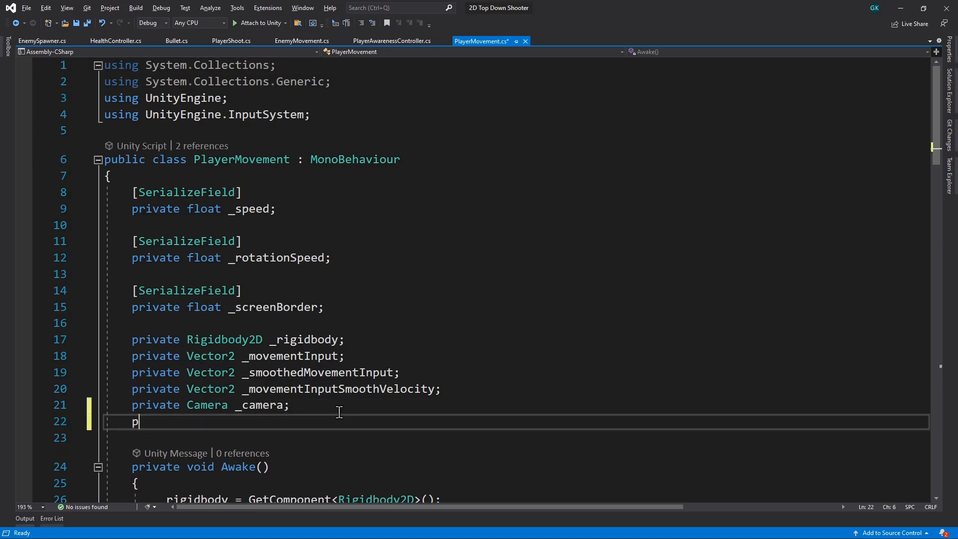
pyautogui.write('rivate Anima')
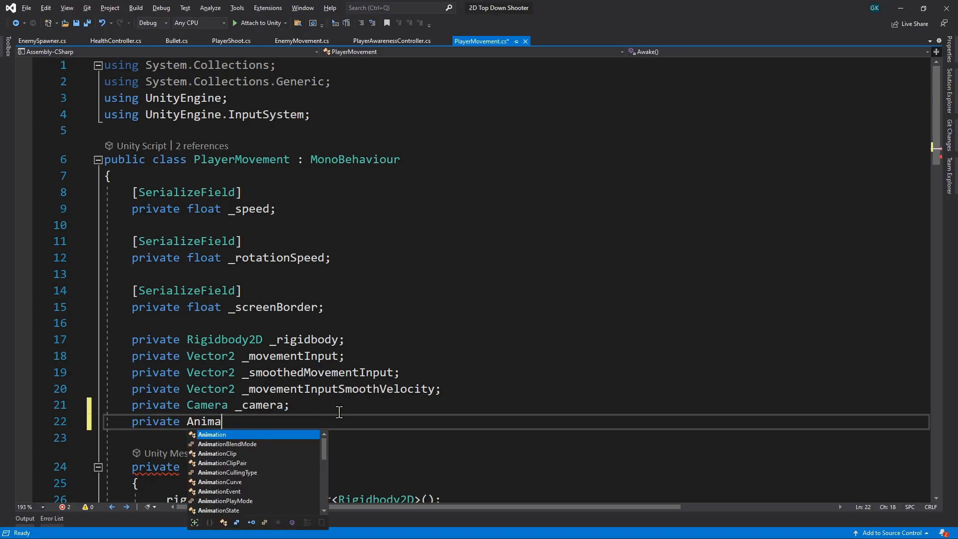
pyautogui.write('tor _animator;')
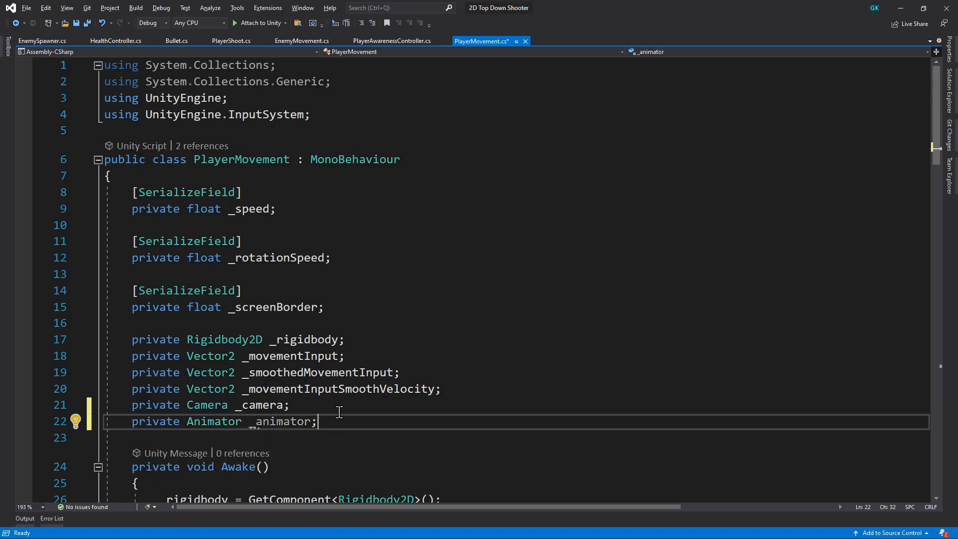
# Step: At the end of Awake, assign _animator with GetComponent<Animator>()
pyautogui.scroll(-3, 339, 412)
pyautogui.click(324, 368)
pyautogui.press('Return')
pyautogui.write('_anim')
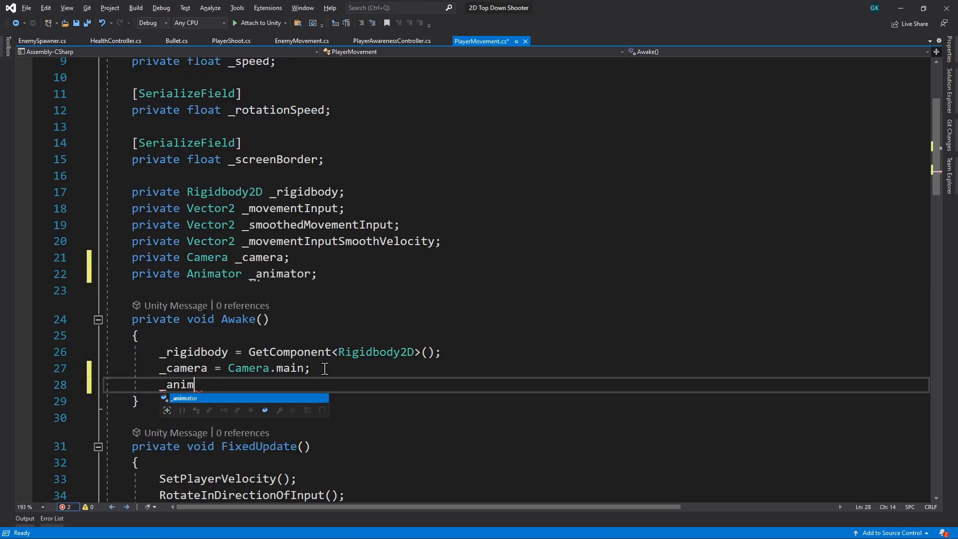
pyautogui.write('ator = GetComp')
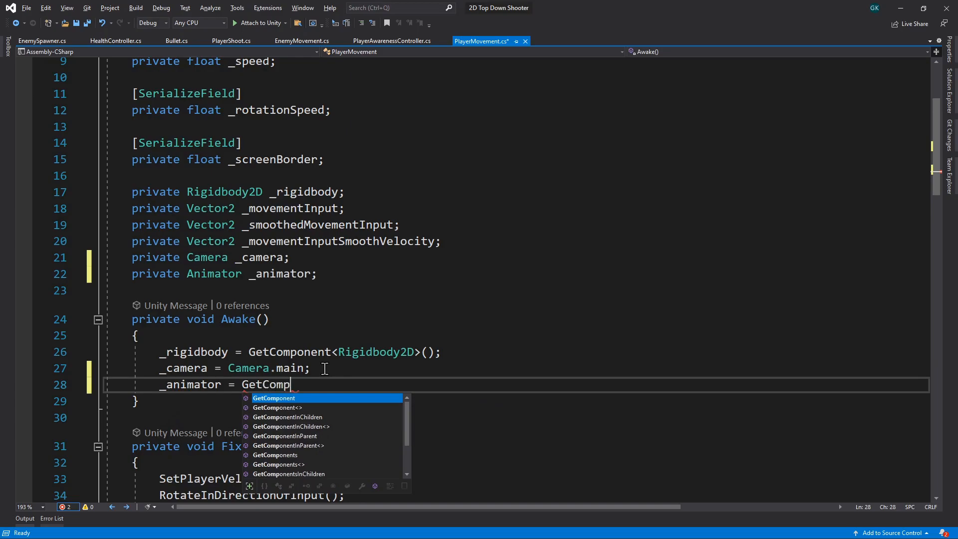
pyautogui.write('onent<Animator>();')
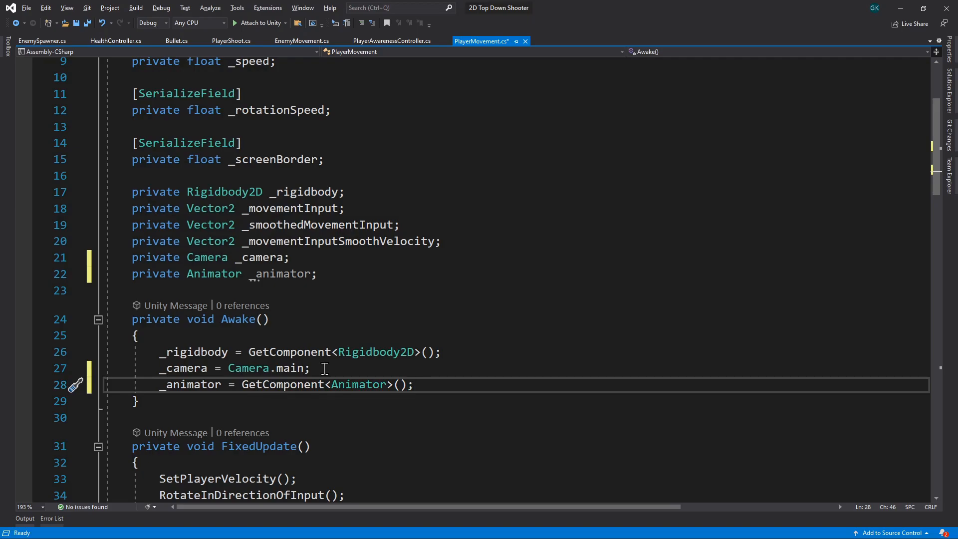
# Step: Add an empty private void SetAnimation() method between FixedUpdate and SetPlayerVelocity
pyautogui.scroll(-5, 325, 369)
pyautogui.click(208, 278)
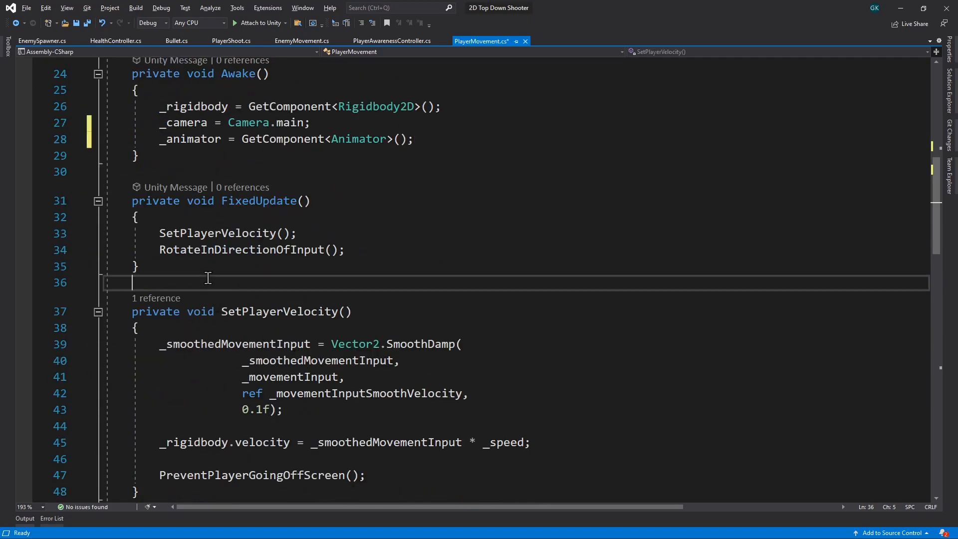
pyautogui.press('Return')
pyautogui.press('Return')
pyautogui.press('Up')
pyautogui.write('private ')
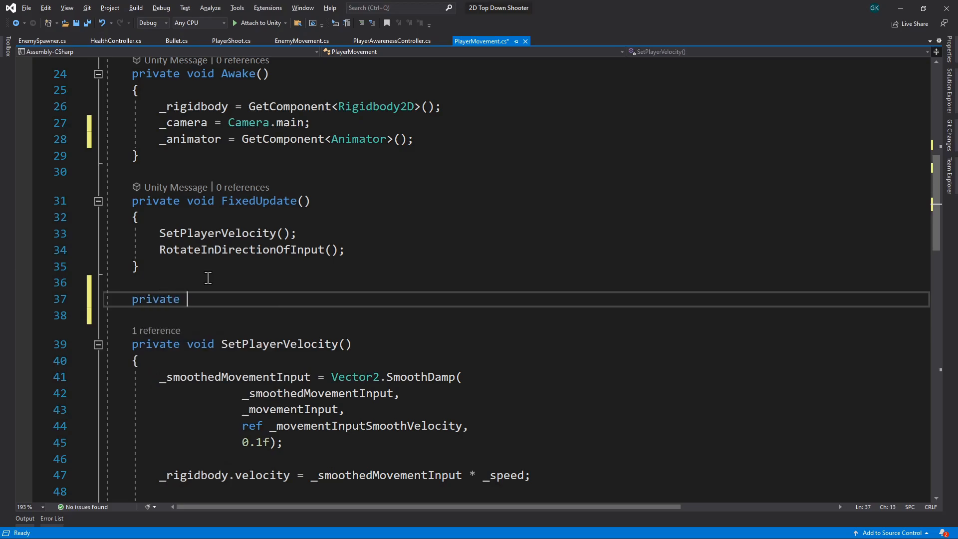
pyautogui.write('void SetAnimation()')
pyautogui.press('Return')
pyautogui.write('{')
pyautogui.press('Return')
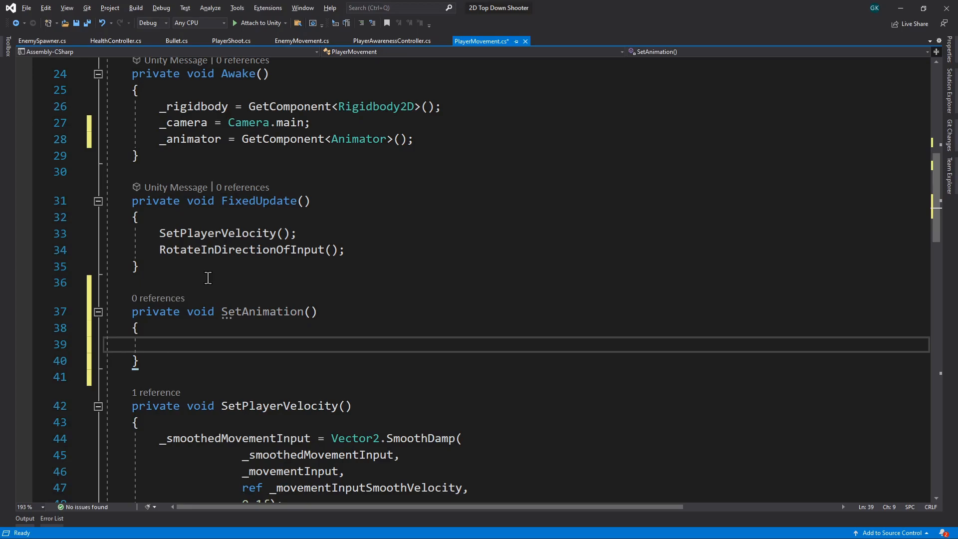
# Step: In SetAnimation, declare bool isMoving as _movementInput != Vector2.zero
pyautogui.write('bool isMoving =')
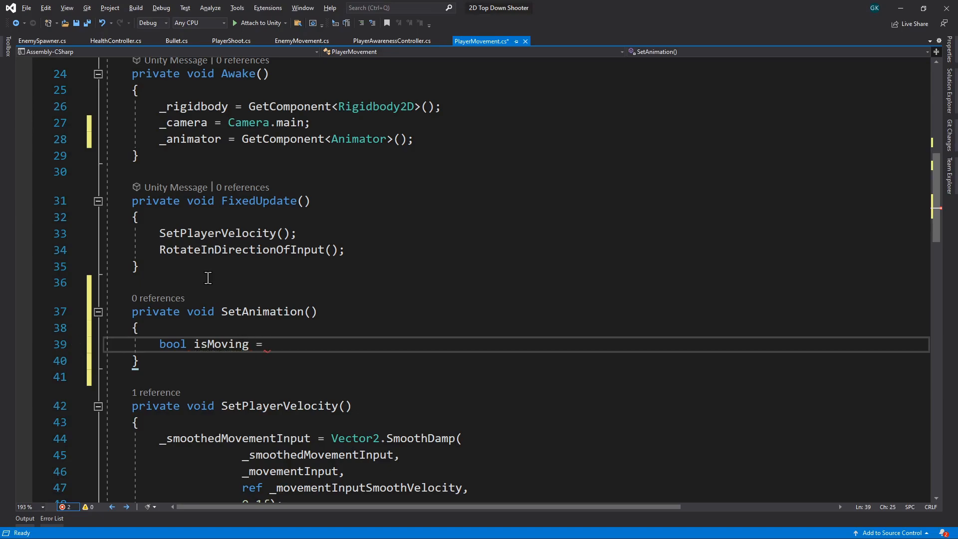
pyautogui.write(' _movementInpu')
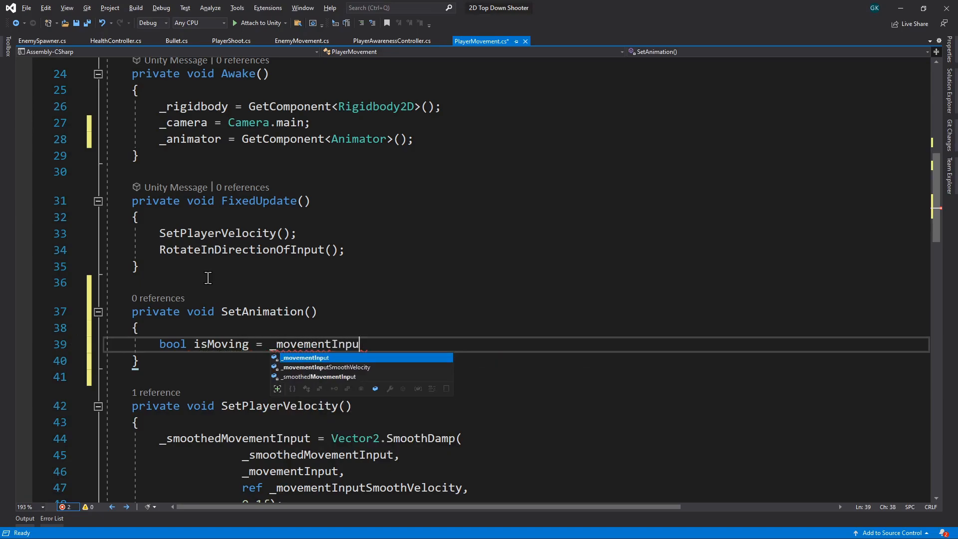
pyautogui.write('t != Vector2.')
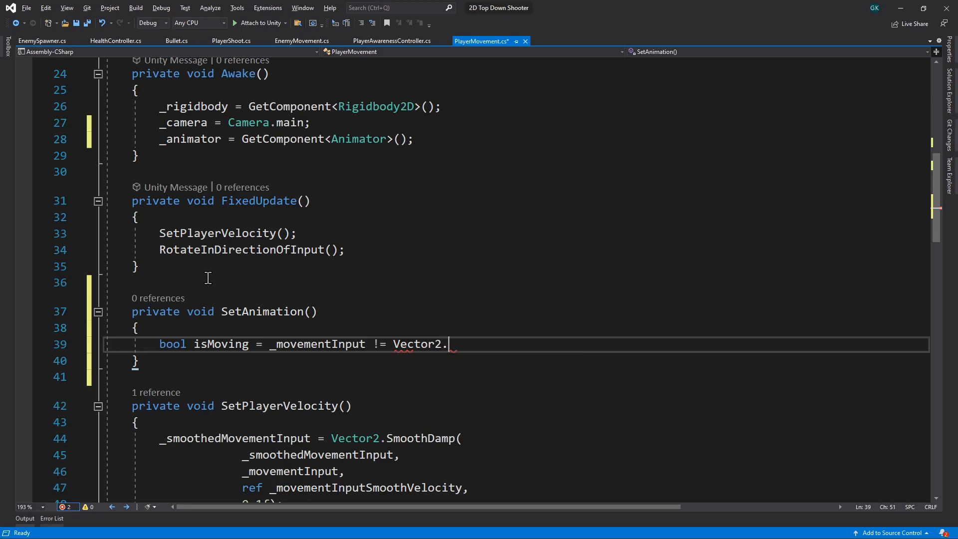
pyautogui.write('zero;')
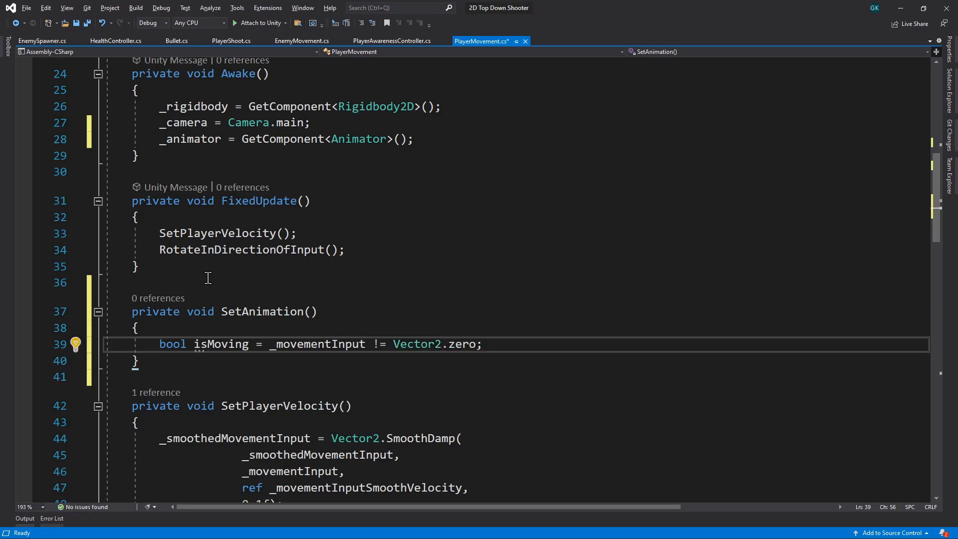
# Step: Below the isMoving declaration, add the call _animator.SetBool("IsMoving", isMoving); after a blank line
pyautogui.press('Return')
pyautogui.press('Return')
pyautogui.write('_animator.')
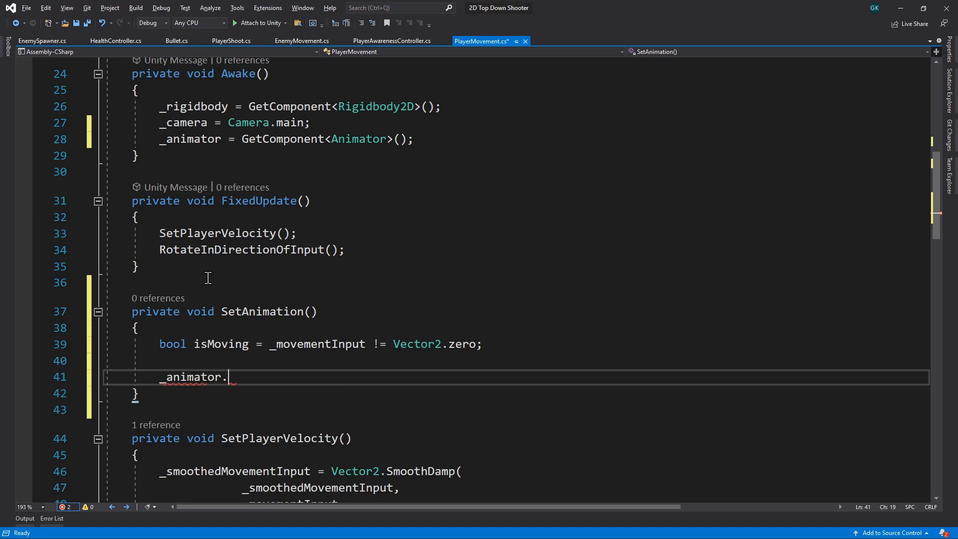
pyautogui.write('SetBool(')
pyautogui.write('"')
pyautogui.write('IsMovin')
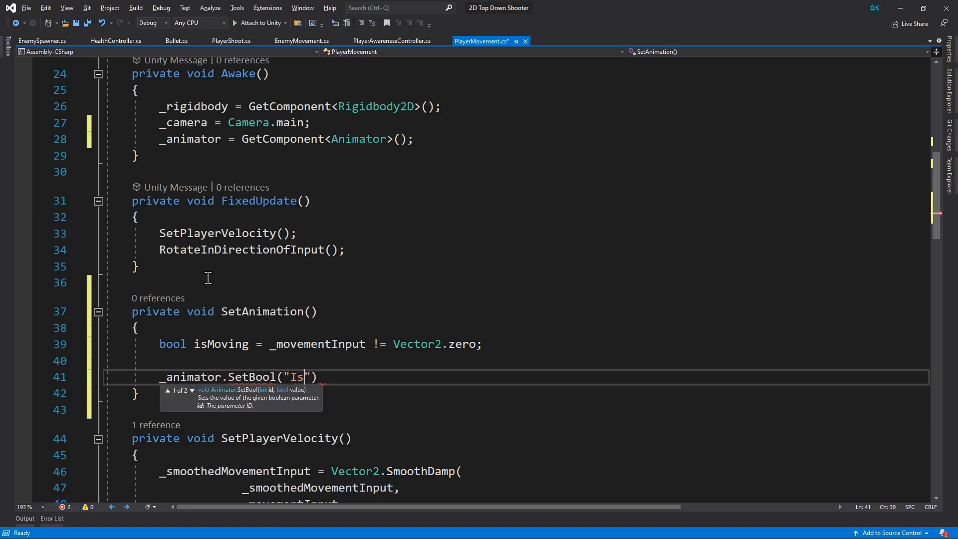
pyautogui.write('g", is')
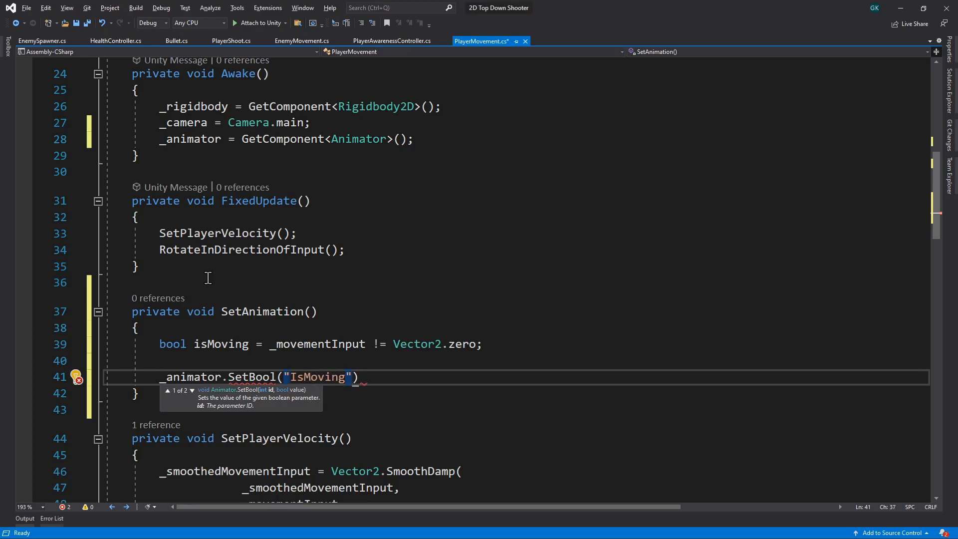
pyautogui.press('Tab')
pyautogui.write(');')
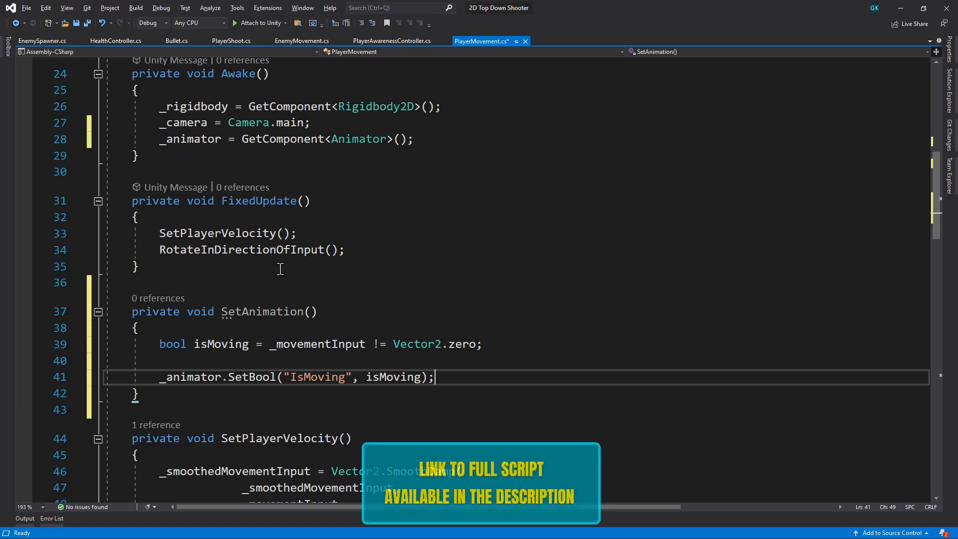
# Step: Call SetAnimation() at the end of FixedUpdate, save the script and switch back to Unity
pyautogui.click(349, 252)
pyautogui.press('Return')
pyautogui.write('SetA')
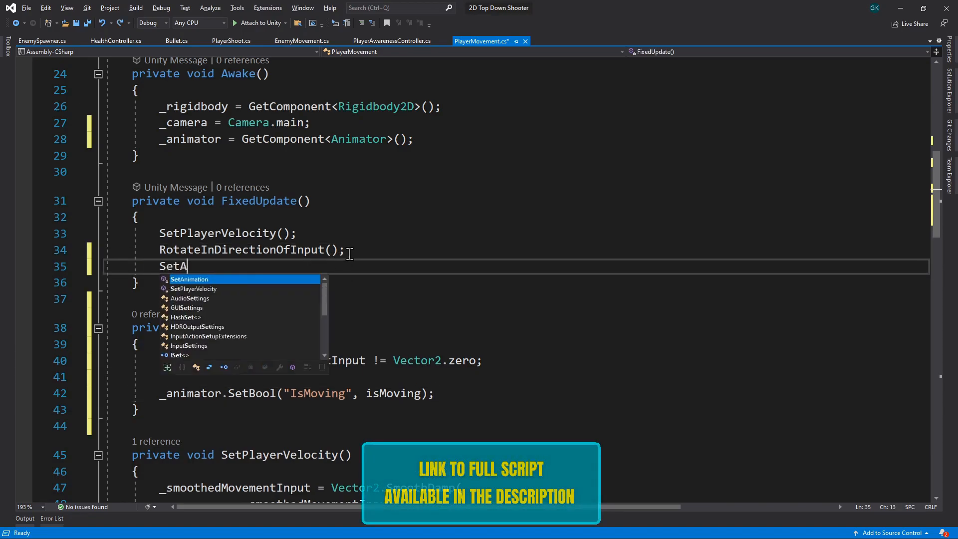
pyautogui.write('nimation();')
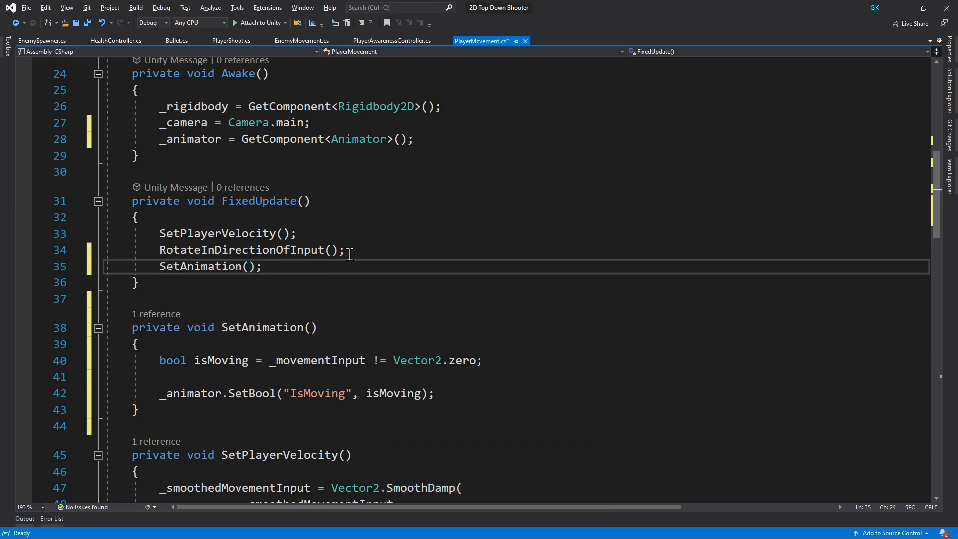
pyautogui.click(91, 24)
pyautogui.hotkey('alt', 'Tab')
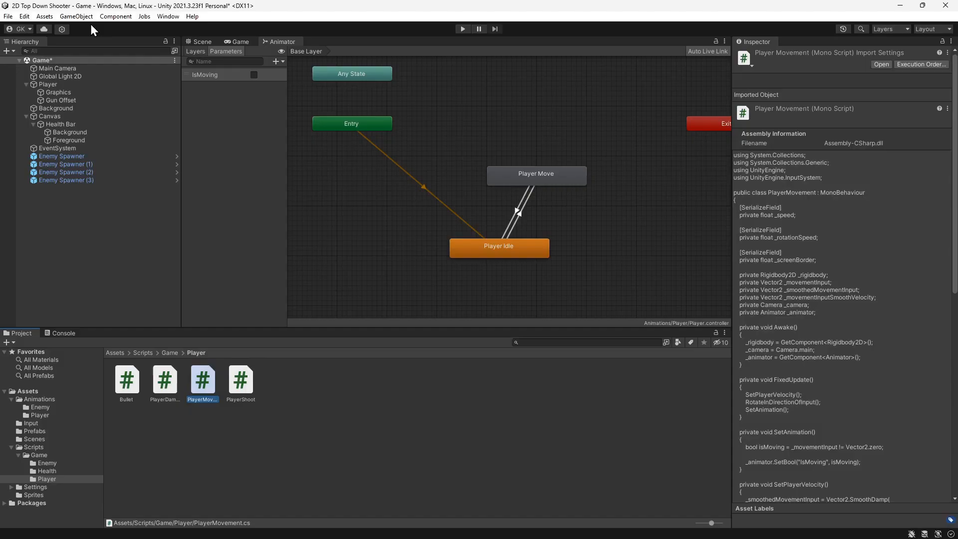
# Step: Run the game and move the player in all directions, pausing between moves, to check the idle and move animations
pyautogui.click(459, 31)
pyautogui.press('d')
pyautogui.press('s')
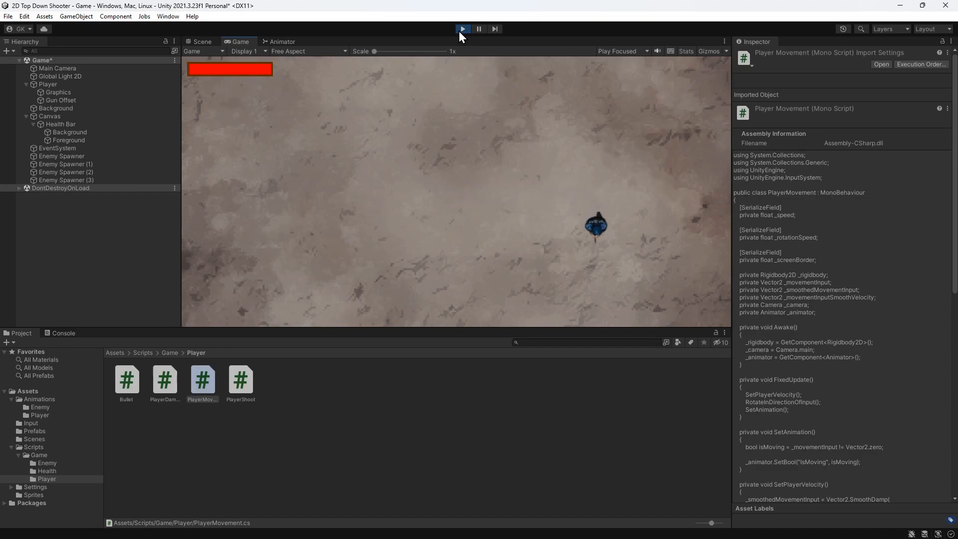
pyautogui.press('a')
pyautogui.press('w')
pyautogui.press('a')
pyautogui.press('s')
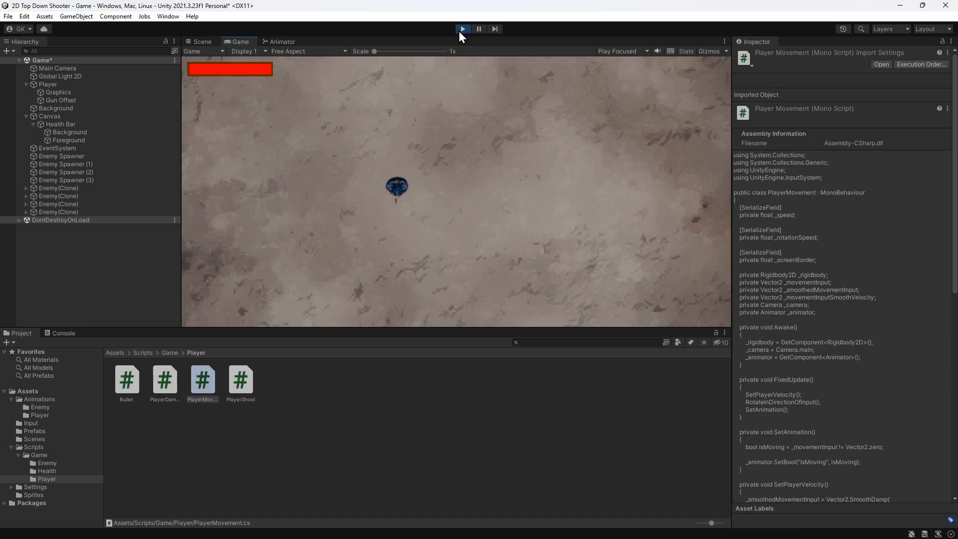
pyautogui.press('d')
pyautogui.press('w')
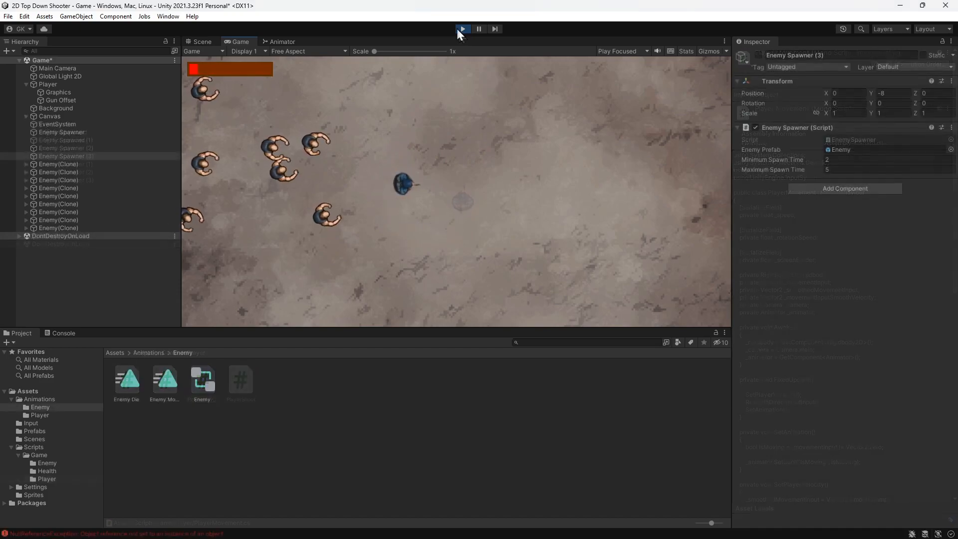
# Step: Play-test the game by moving the player around and shooting at the approaching enemies
pyautogui.press('w')
pyautogui.press('a')
pyautogui.press('space')
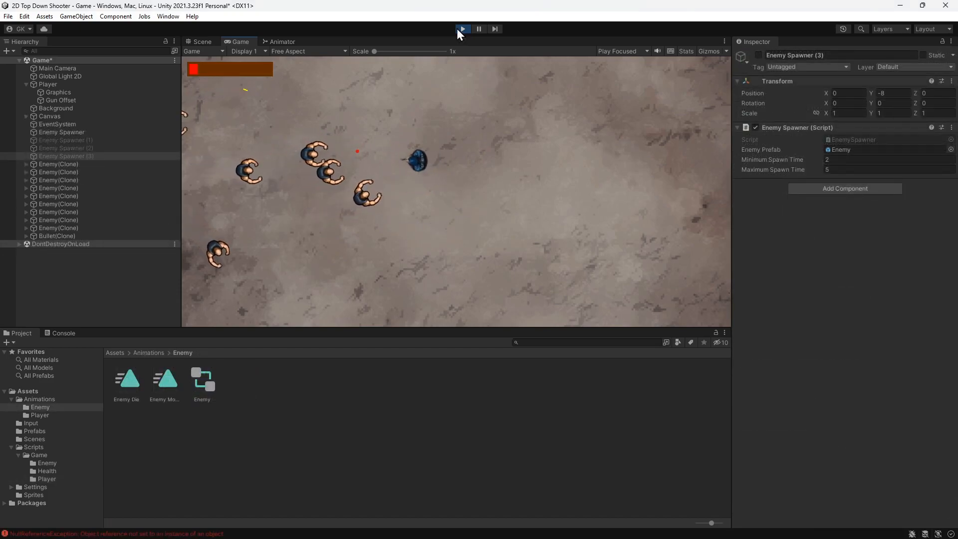
pyautogui.press('s')
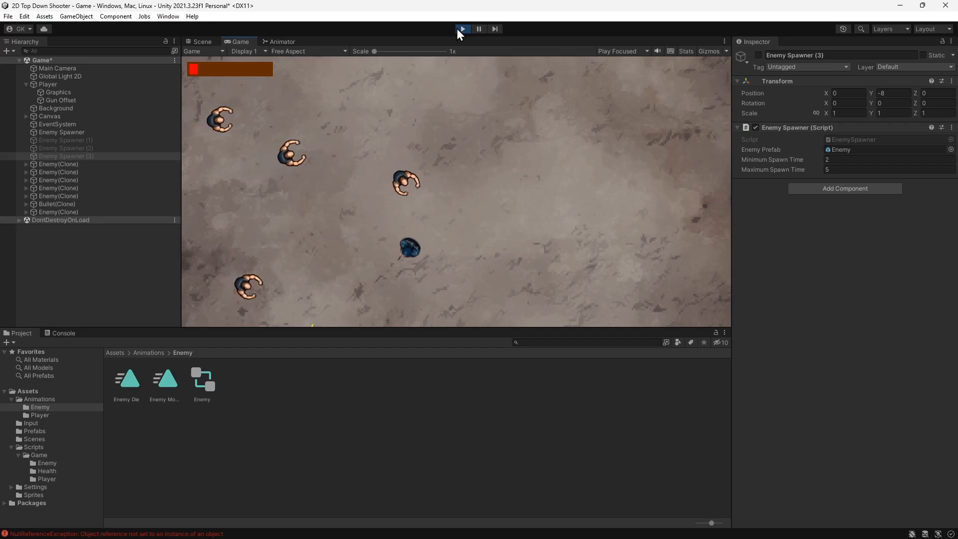
pyautogui.press('a')
pyautogui.press('w')
pyautogui.press('d')
pyautogui.press('space')
pyautogui.press('space')
pyautogui.press('d')
pyautogui.press('a')
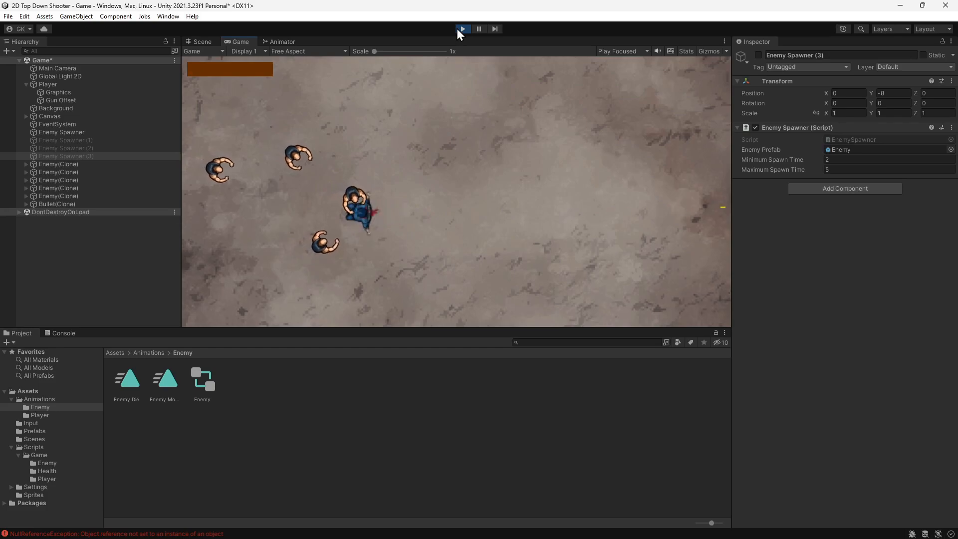